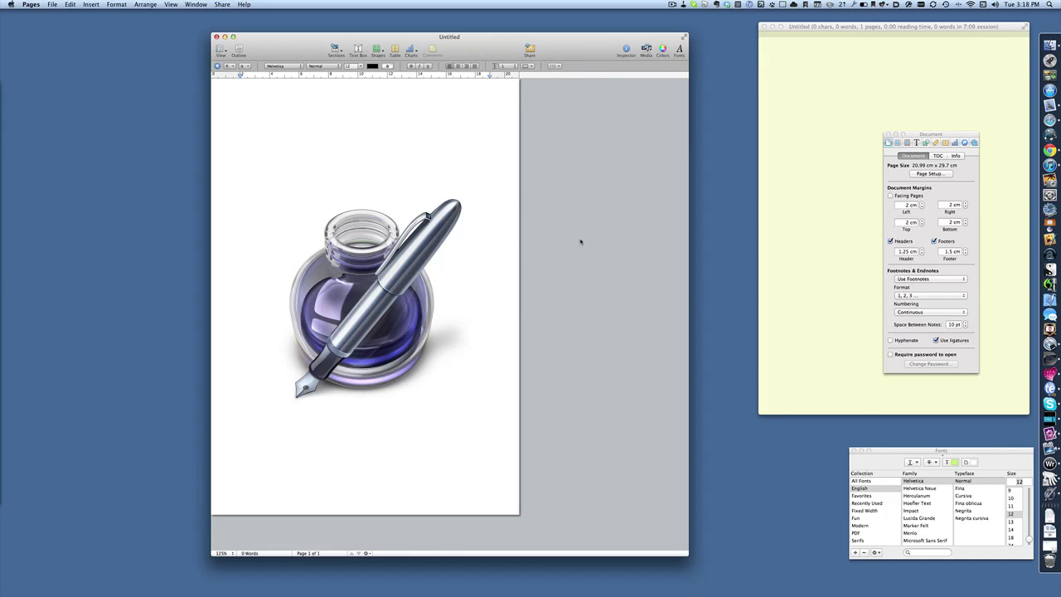
Step: Insert a table with two body columns and widen it to the right page margin, about 17 cm across
click(394, 51)
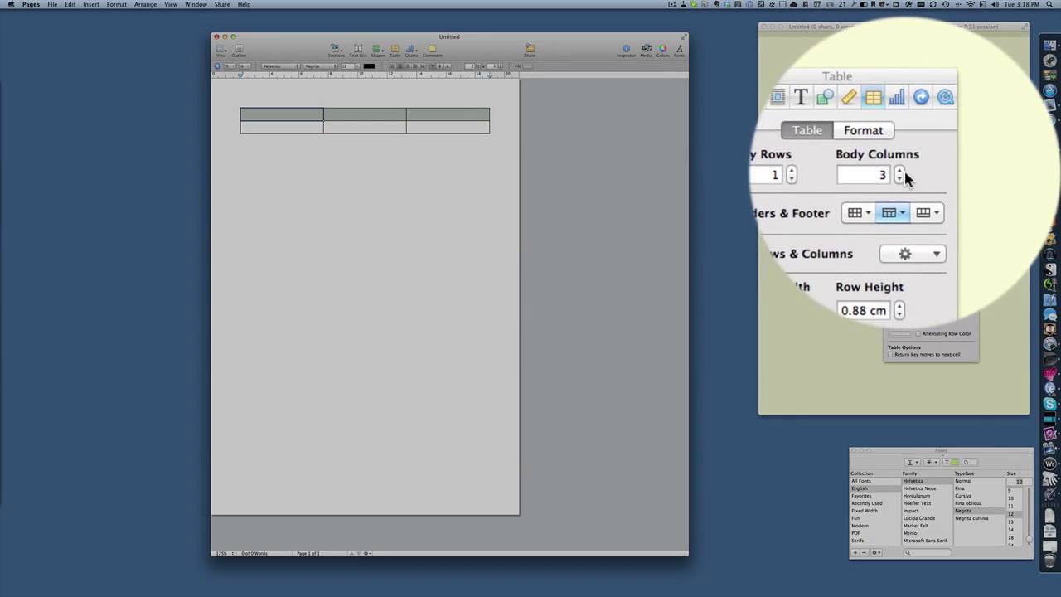
click(904, 176)
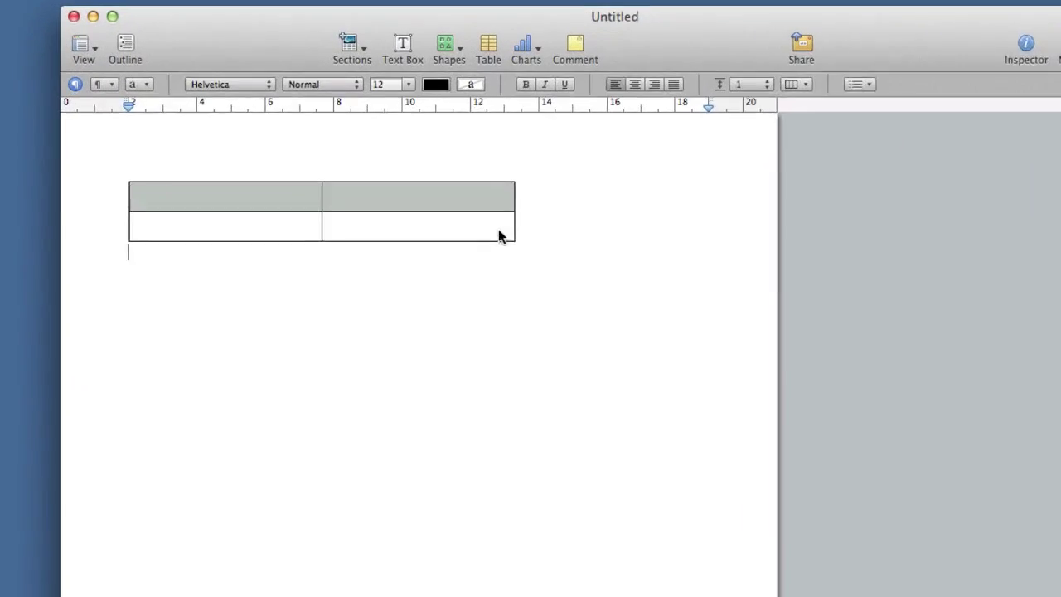
click(406, 121)
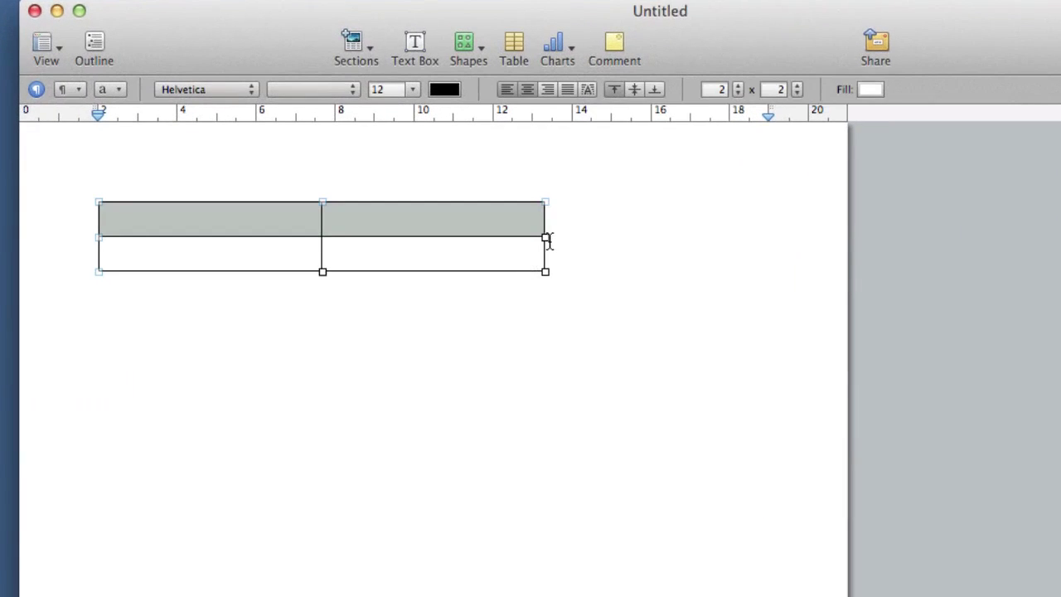
drag(545, 239, 767, 237)
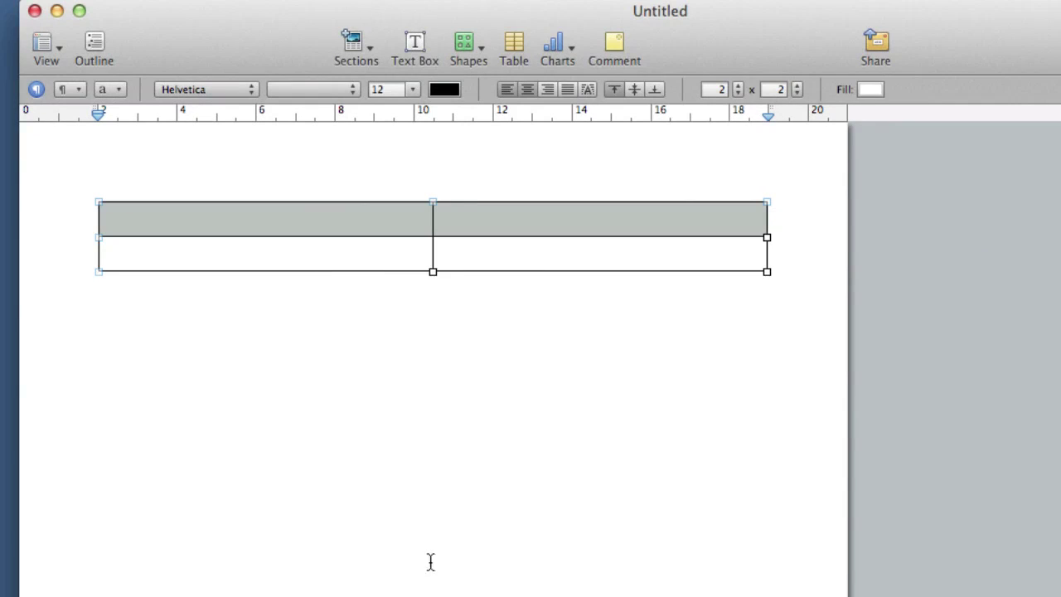
Step: Paste the "Making Audio Recordings With the iPad Microphone" article into the left body cell of the table
click(161, 247)
click(162, 249)
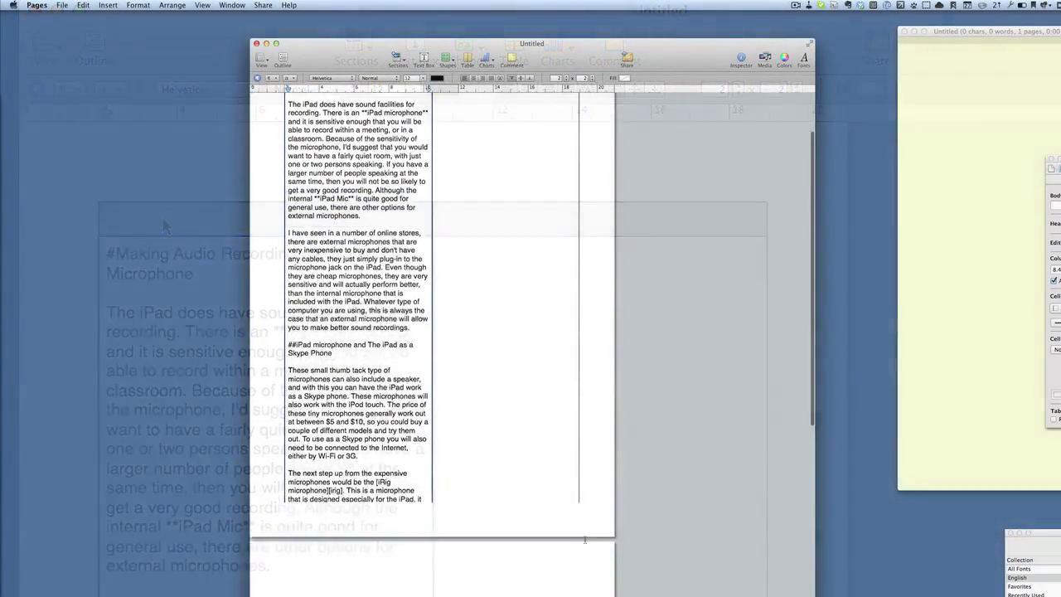
scroll(431, 299, up, 5)
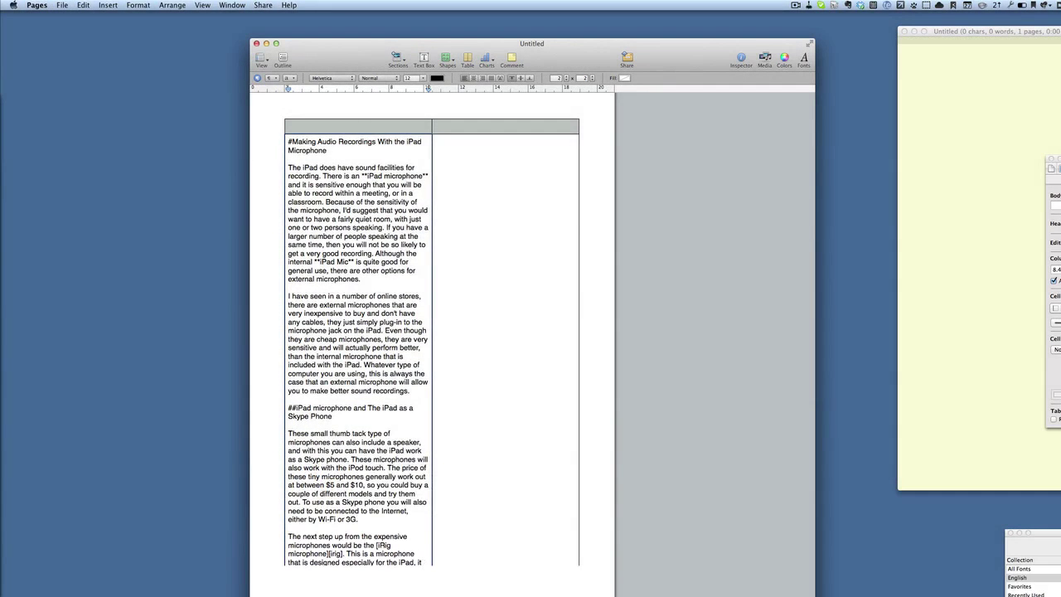
scroll(431, 332, down, 10)
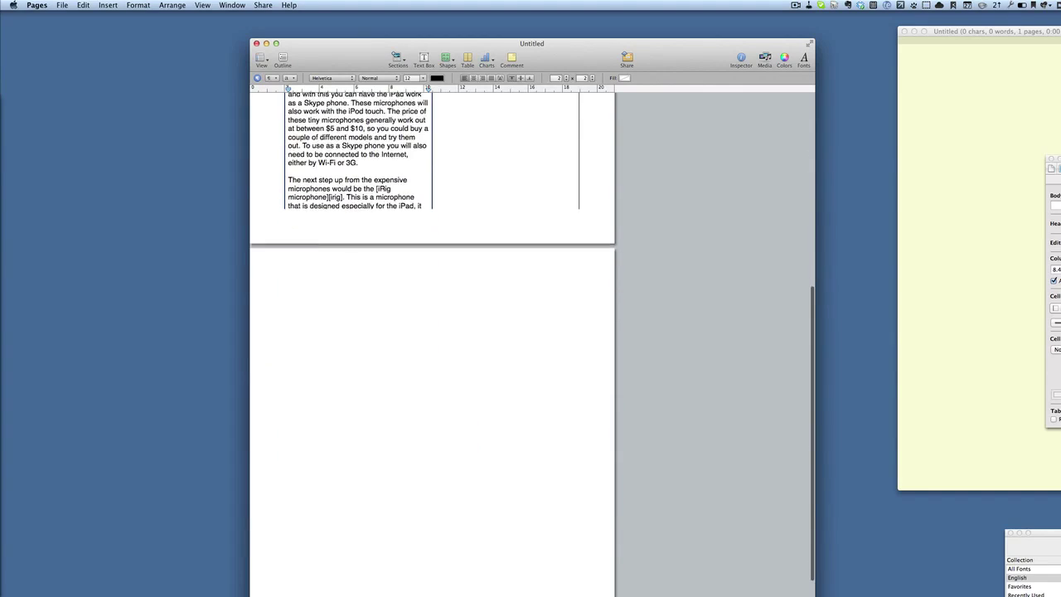
scroll(431, 290, up, 6)
scroll(357, 282, up, 1)
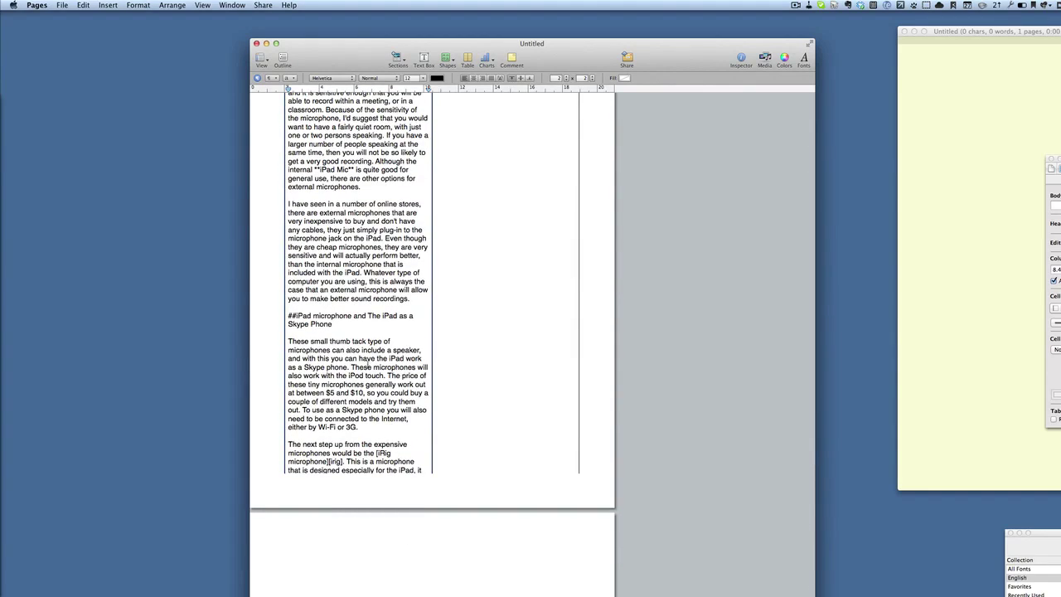
scroll(369, 366, up, 4)
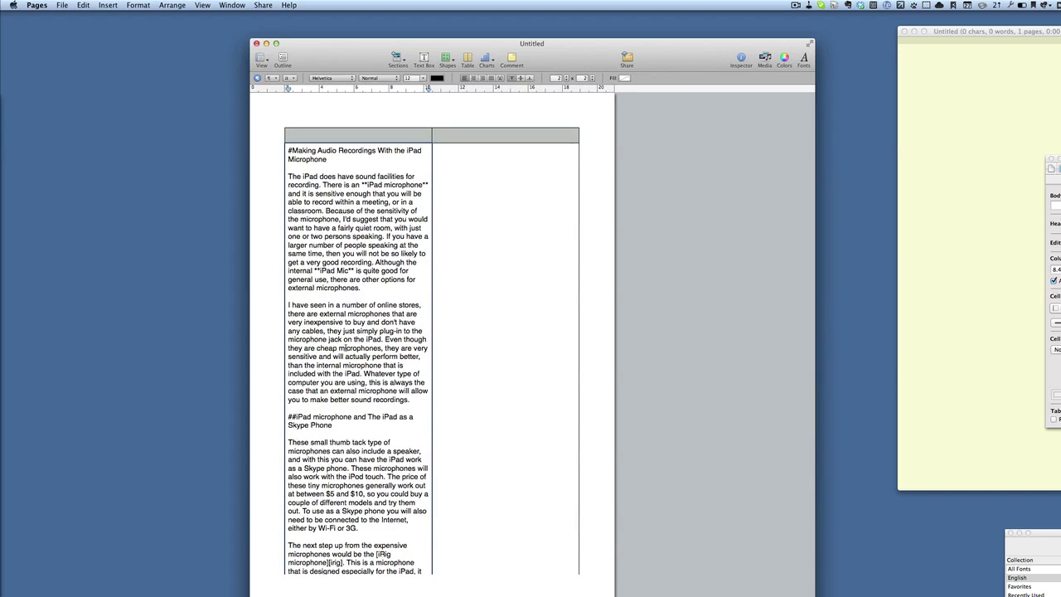
scroll(367, 444, down, 3)
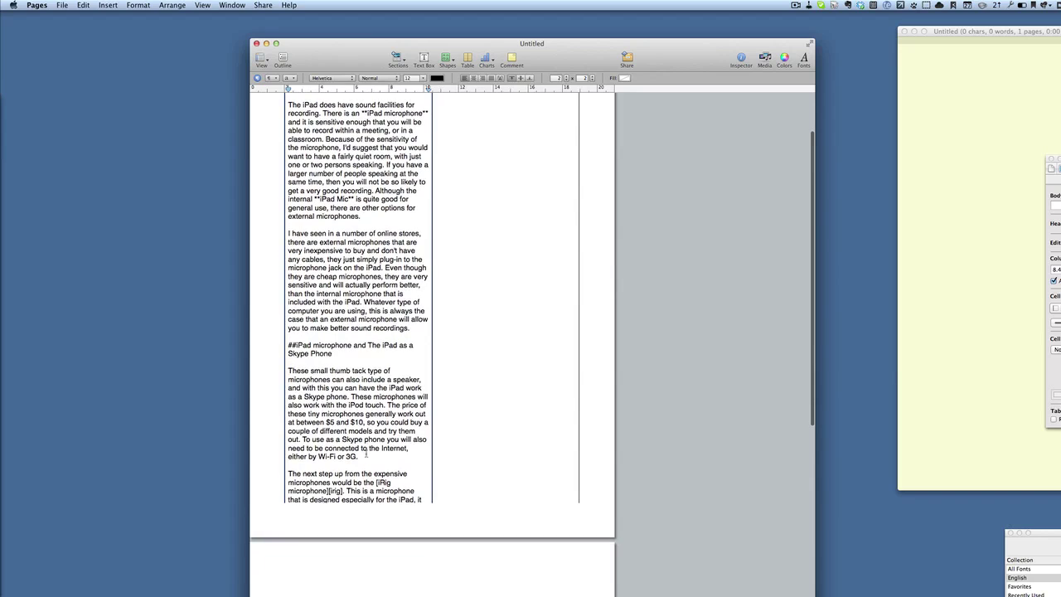
Step: Try to select and copy the overflowing article text from "The next step up" to the end of the cell
click(287, 474)
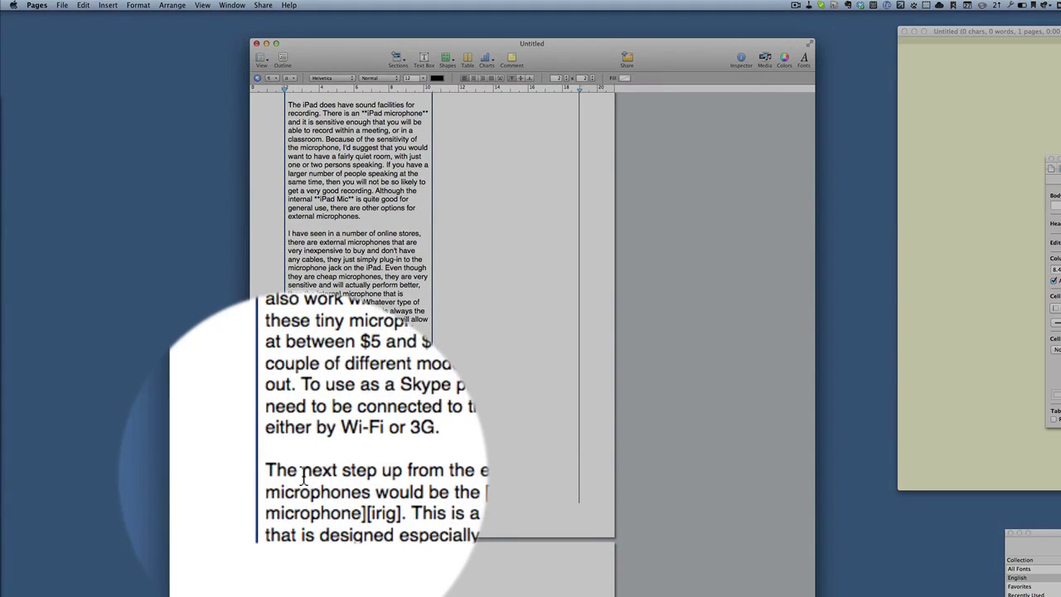
double_click(303, 478)
double_click(303, 474)
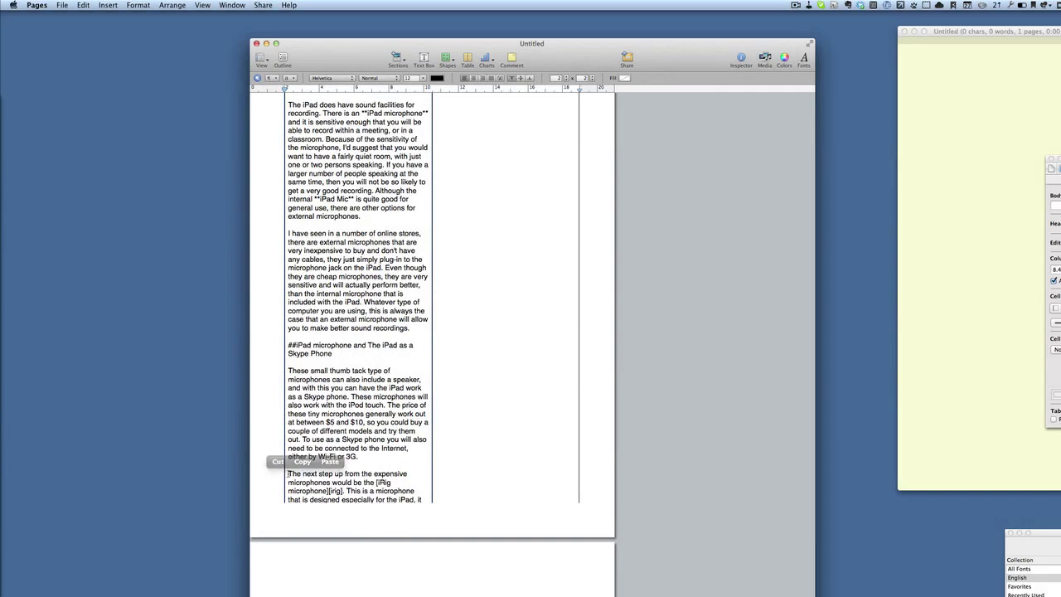
drag(289, 473, 429, 507)
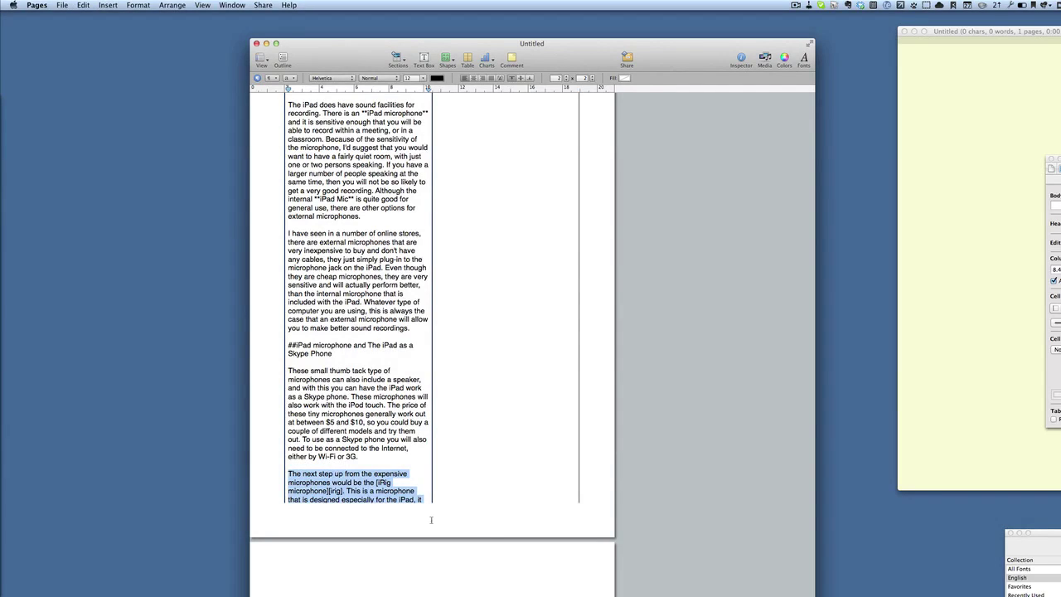
key(super+c)
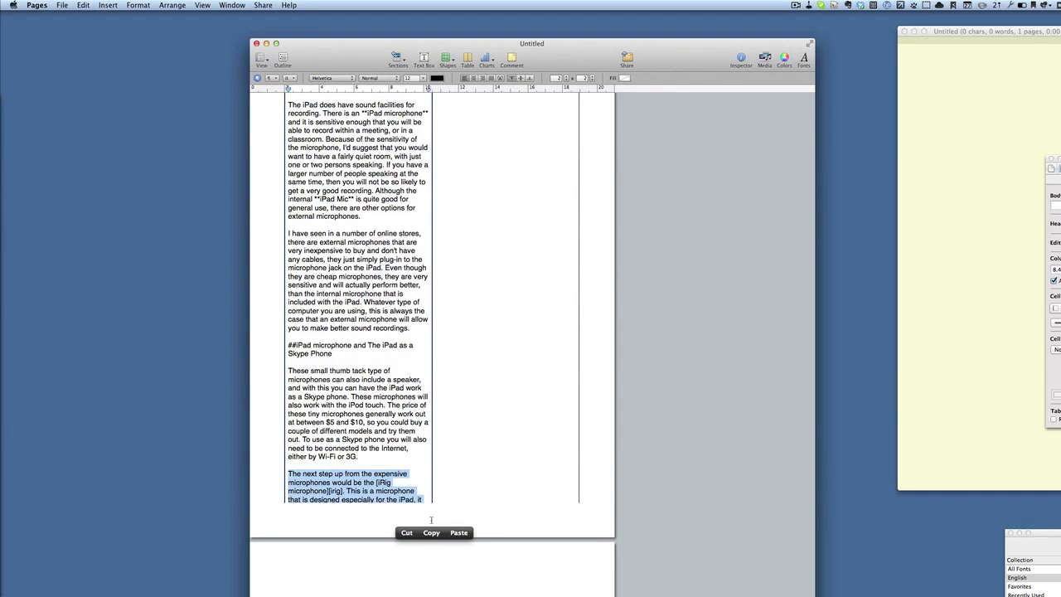
click(323, 472)
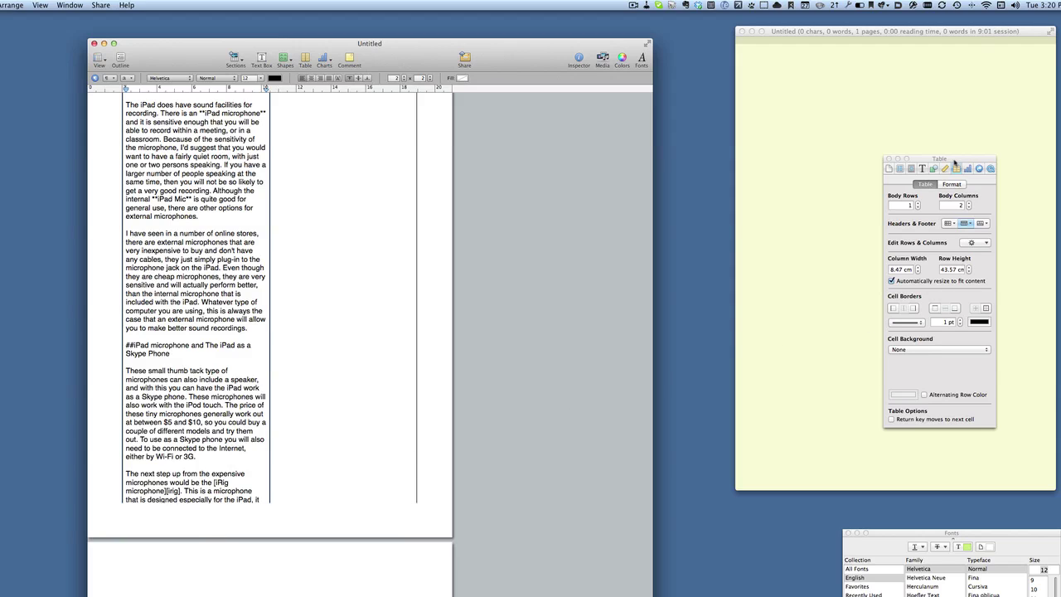
Step: Move the table settings window aside and add a table row below the row holding the article
drag(953, 161, 867, 147)
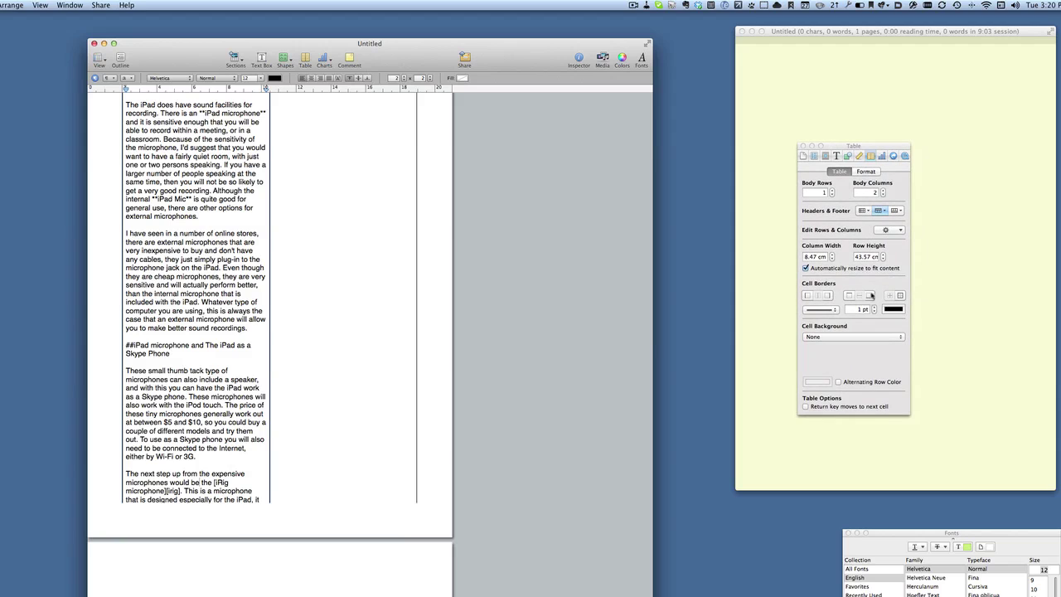
click(901, 231)
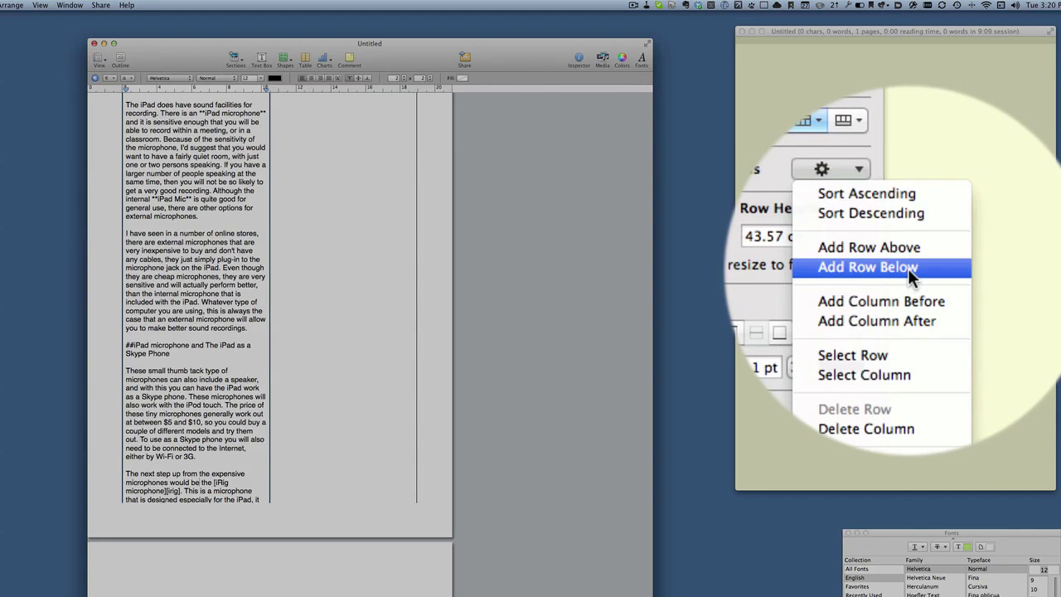
click(908, 268)
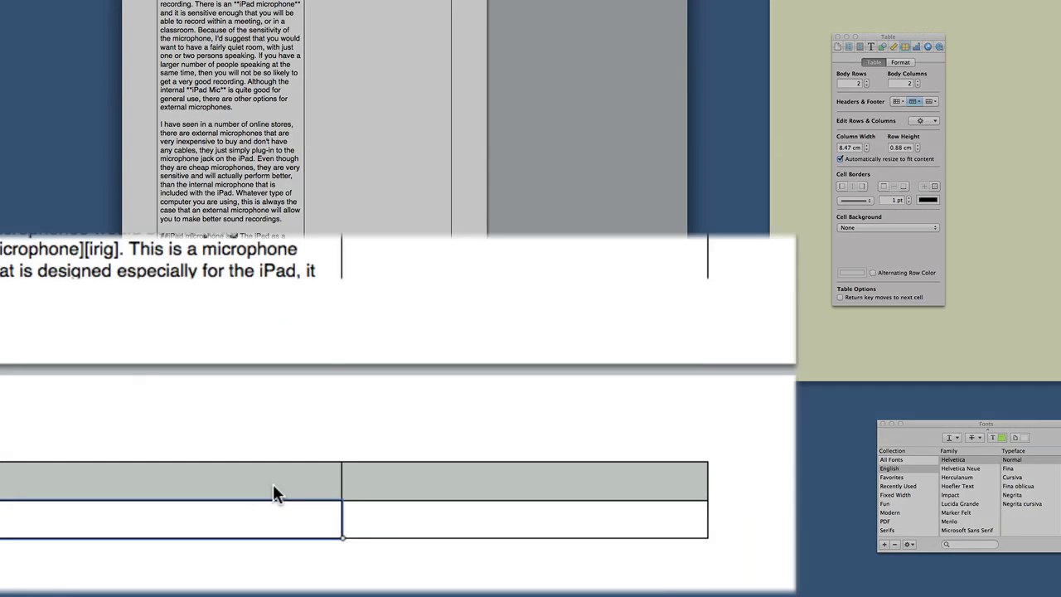
Step: Delete the start of the "The next step up" paragraph in the article cell, up to "irig]"
click(254, 251)
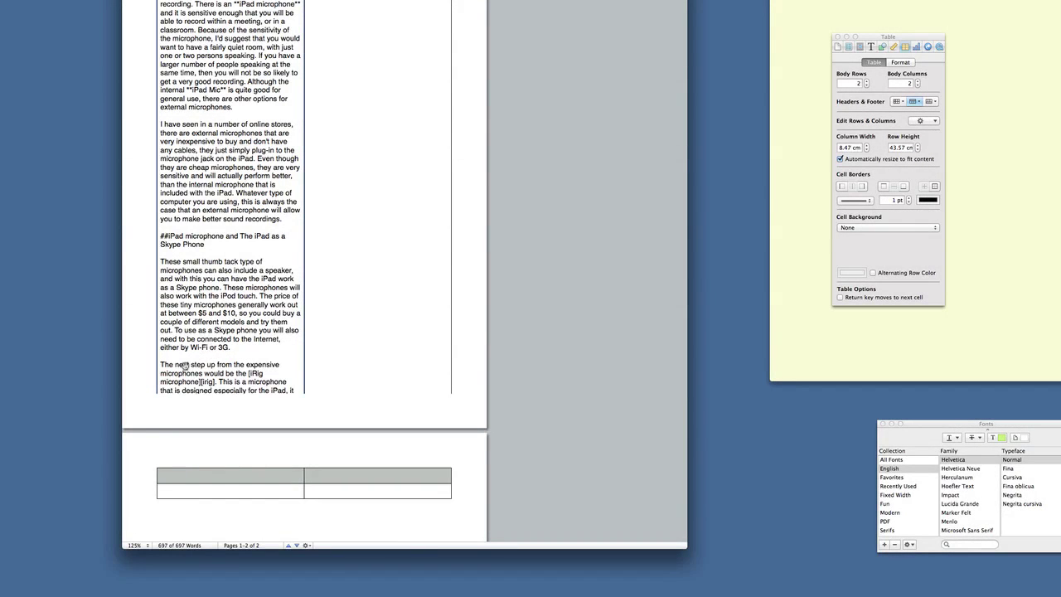
click(161, 366)
key(Delete)
key(Delete)
key(Delete)
key(Delete)
key(Delete)
key(Delete)
key(Delete)
key(Delete)
key(Delete)
key(Delete)
key(Delete)
key(Delete)
key(Delete)
key(Delete)
key(Delete)
key(Delete)
key(Delete)
key(Delete)
key(Delete)
key(Delete)
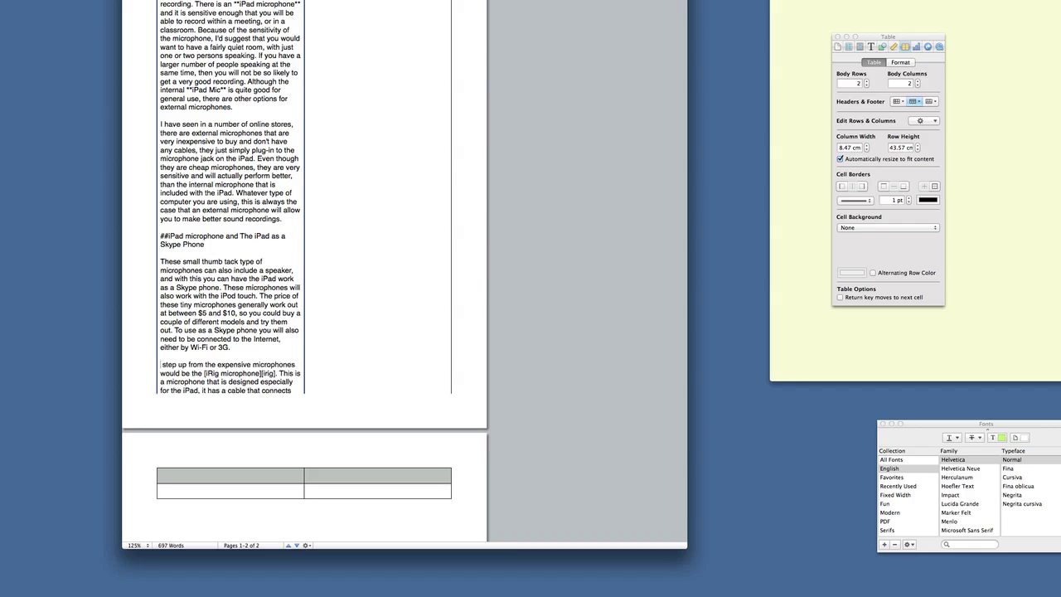
key(Delete)
key(Delete)
key(Delete)
key(Delete)
key(Delete)
key(Delete)
key(Delete)
key(Delete)
key(Delete)
key(Delete)
key(Delete)
key(Delete)
key(Delete)
key(Delete)
key(Delete)
key(Delete)
key(Delete)
key(Delete)
key(Delete)
key(Delete)
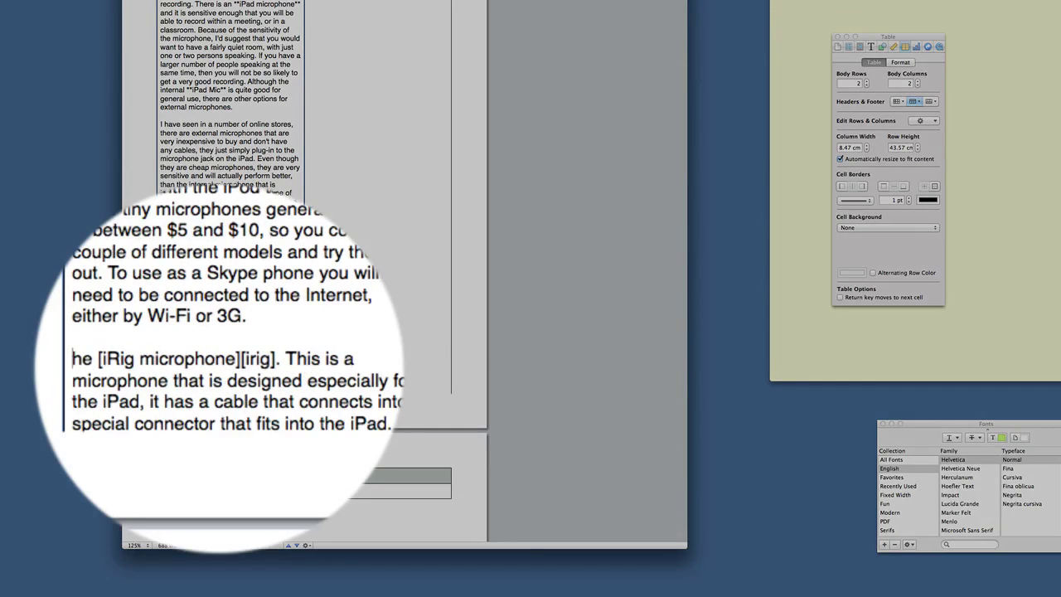
key(Delete)
key(Delete)
key(Delete)
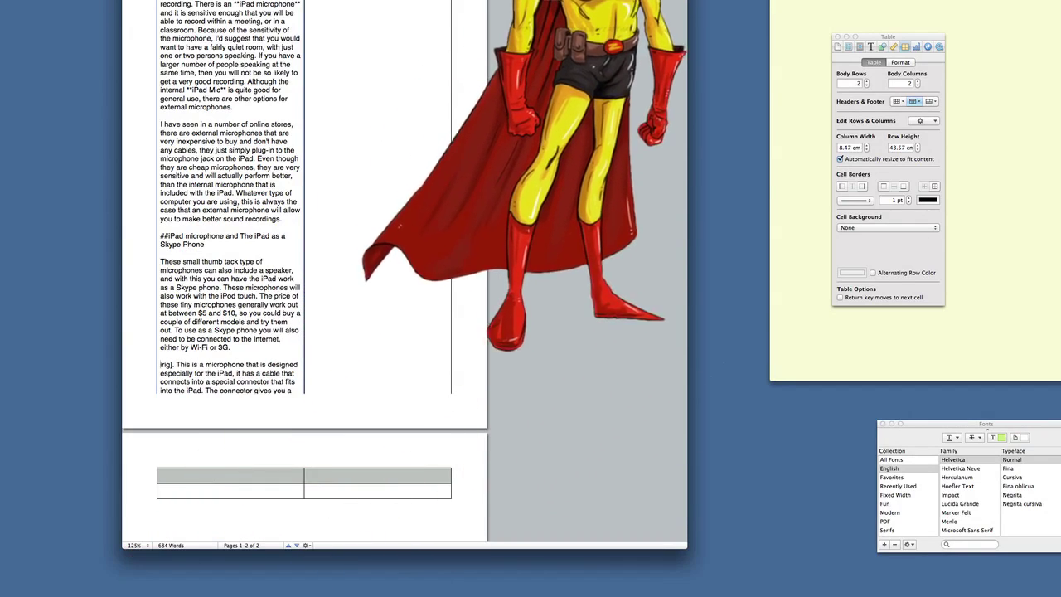
Step: Paste the article into the blank text editor window and move its text through "either by Wi-Fi or 3G." into the table's first left body cell
click(818, 15)
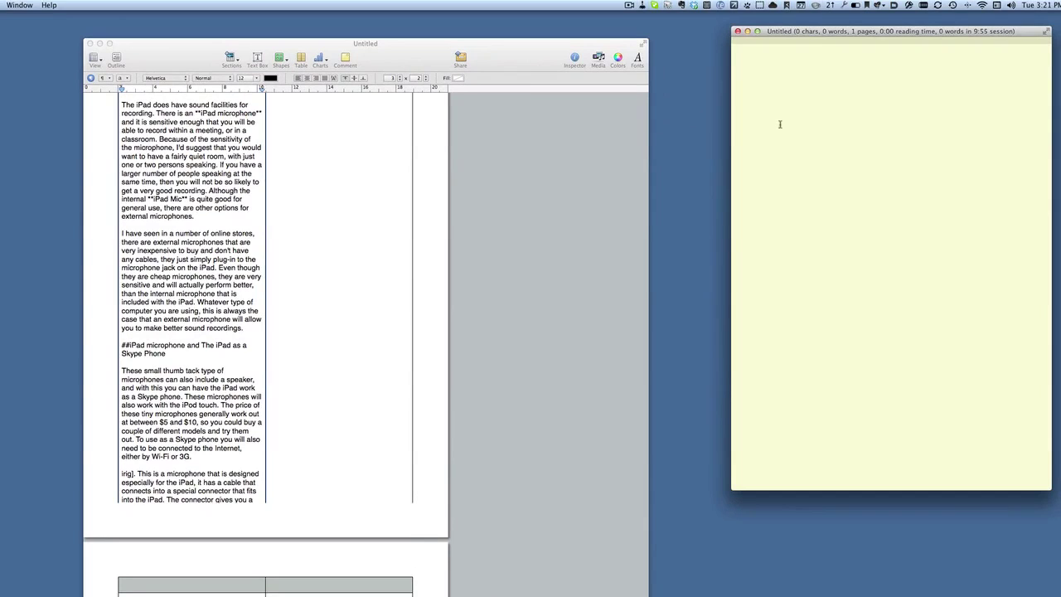
key(super+v)
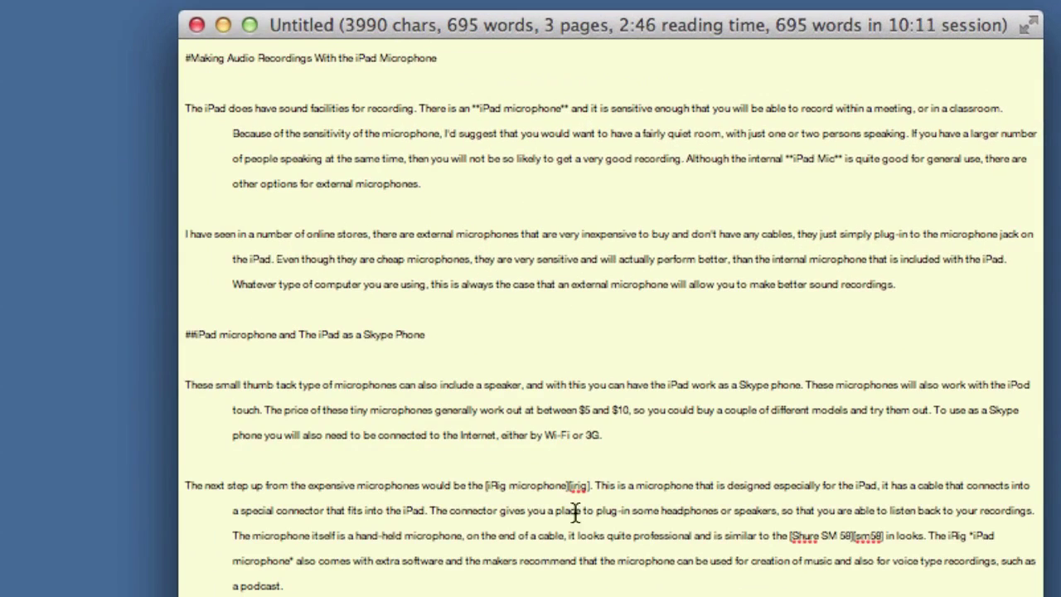
click(622, 438)
shift+click(188, 56)
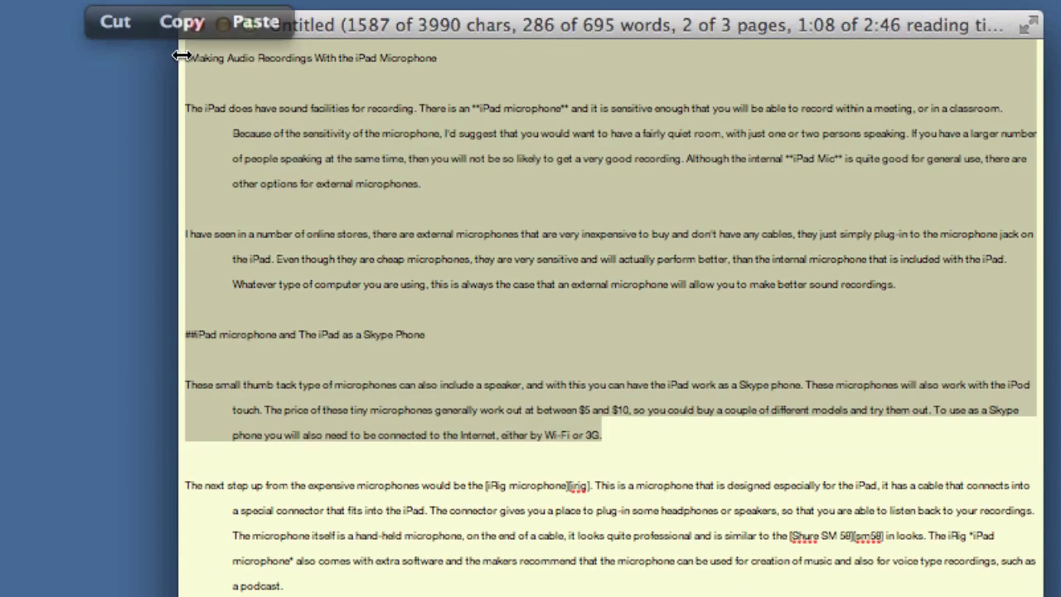
click(118, 24)
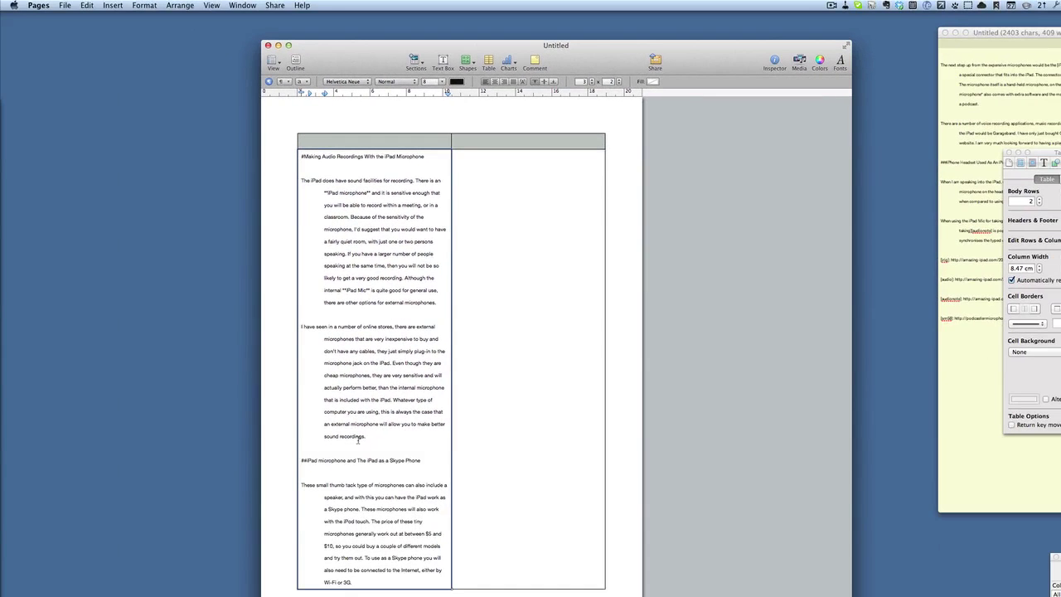
scroll(141, 416, down, 3)
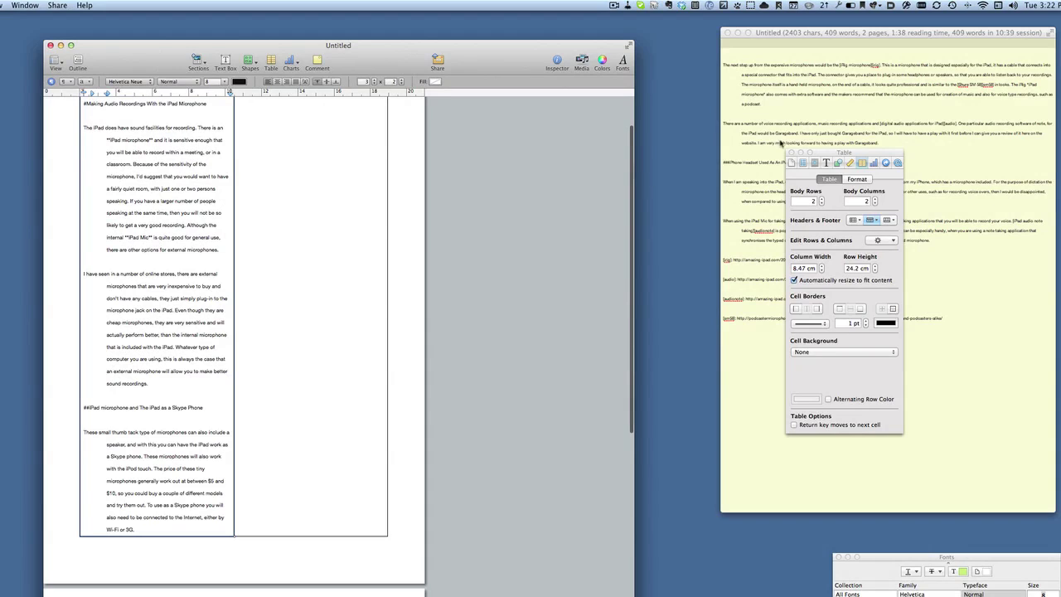
Step: Move the remaining paragraphs above the link references from the text editor into the left cell of the table's second body row
click(782, 144)
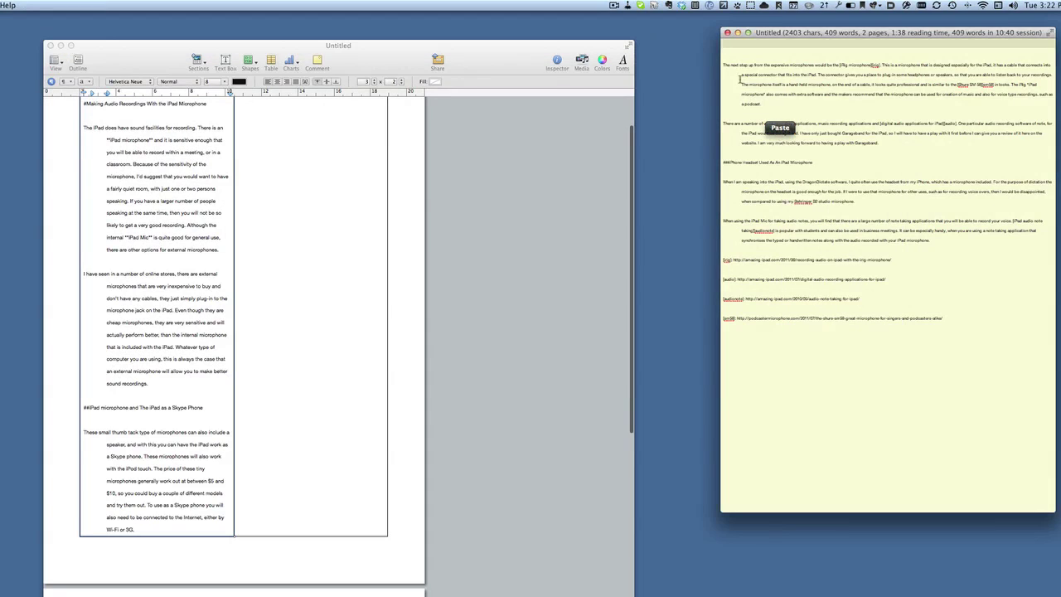
drag(729, 43, 933, 240)
key(super+x)
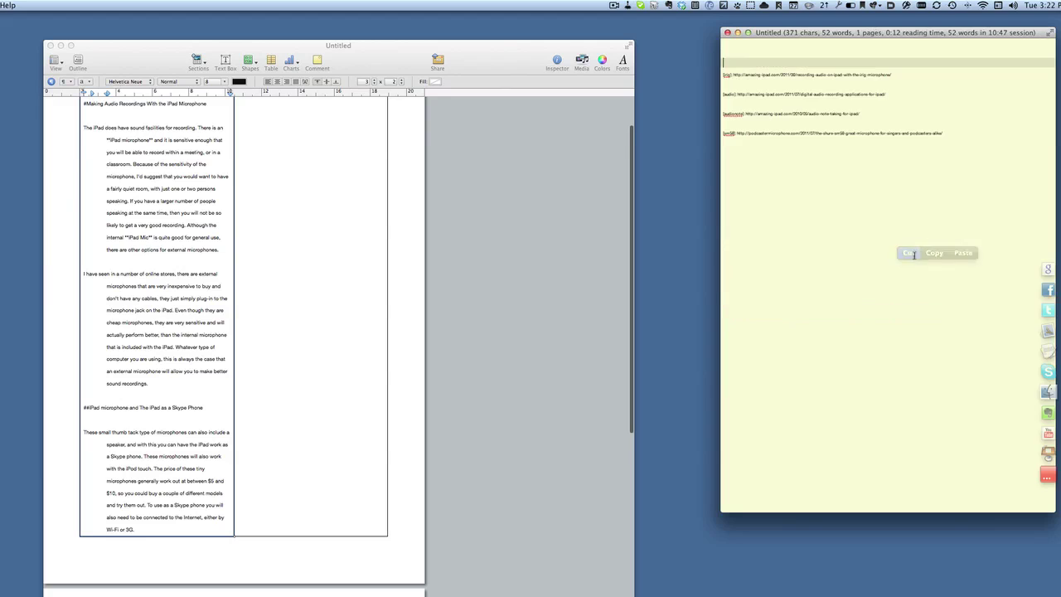
click(234, 535)
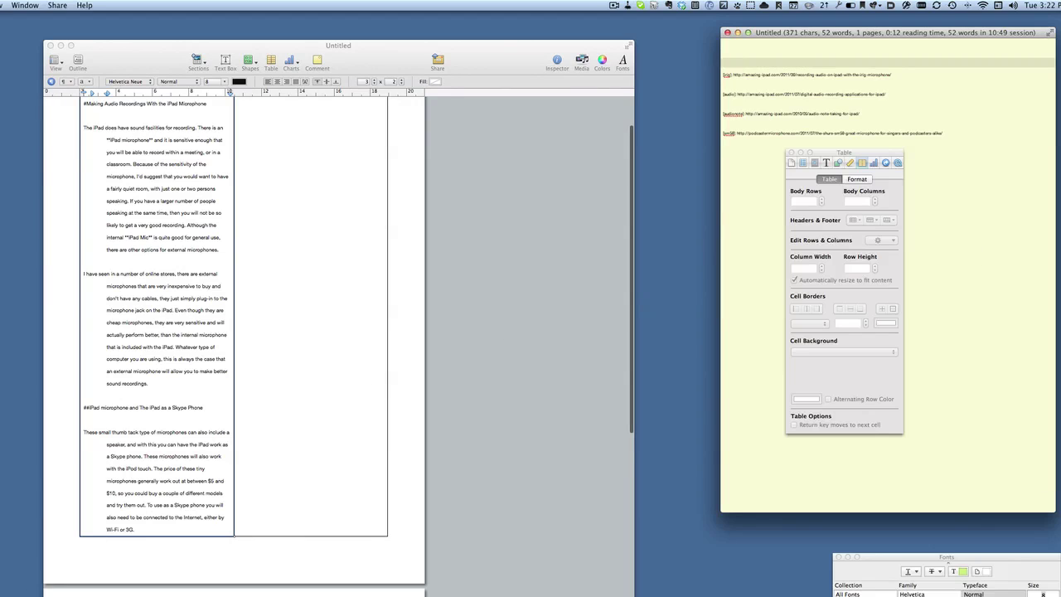
key(super+v)
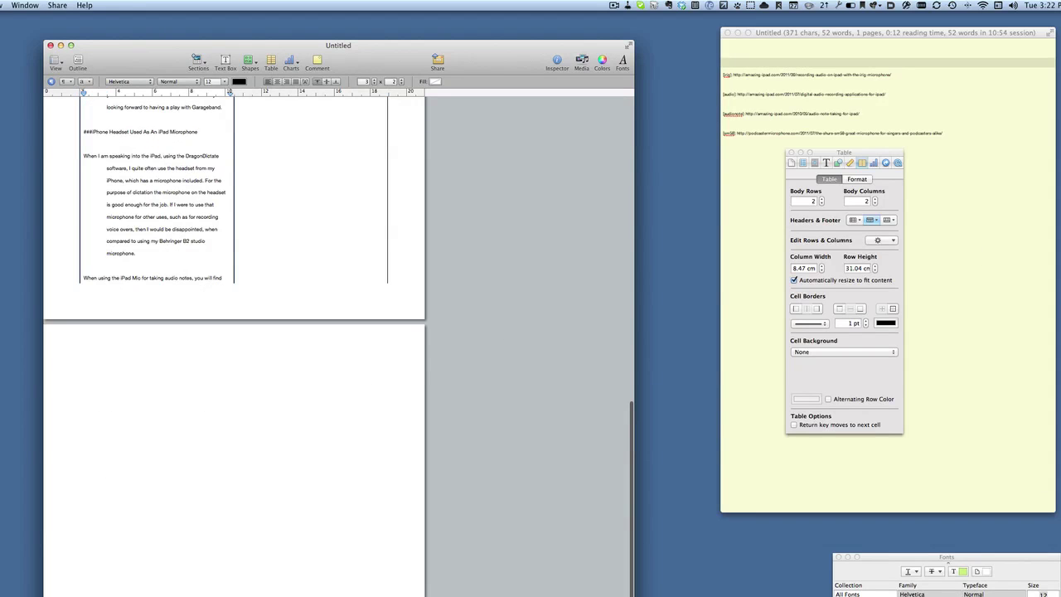
scroll(128, 448, up, 5)
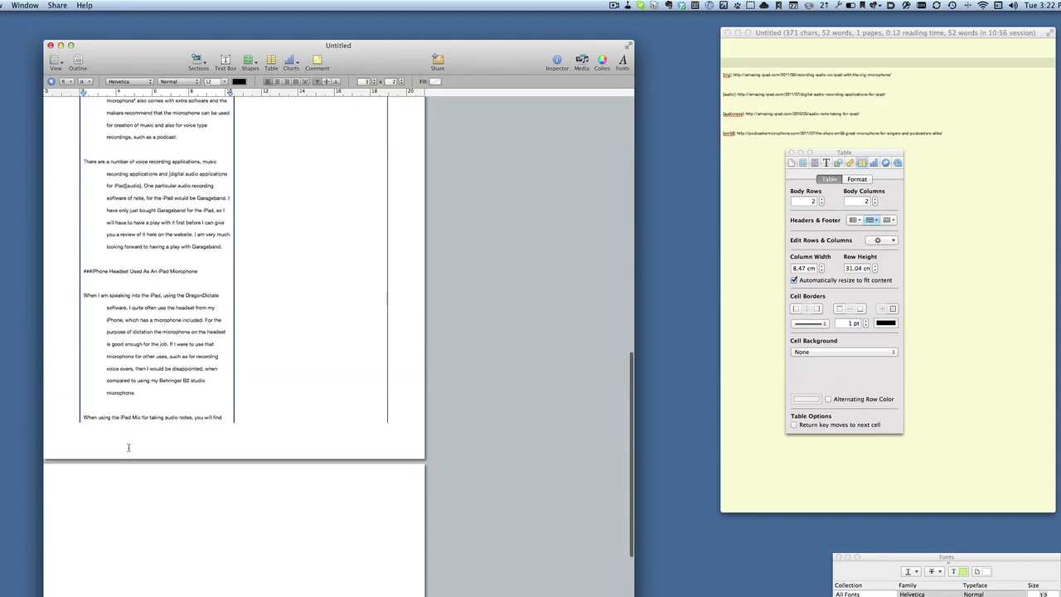
scroll(129, 448, up, 1)
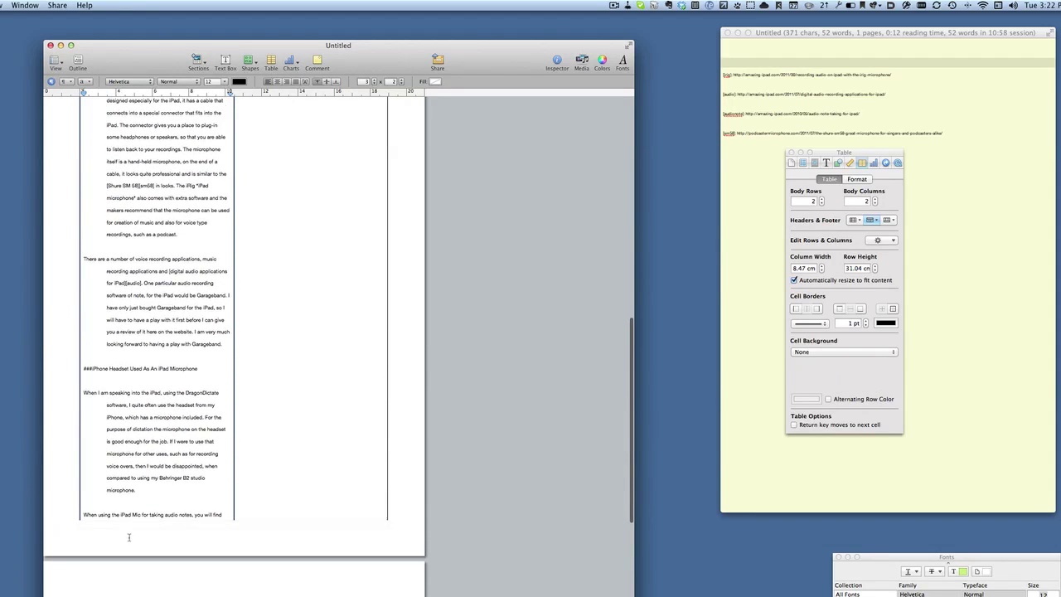
scroll(129, 538, up, 12)
scroll(129, 538, down, 14)
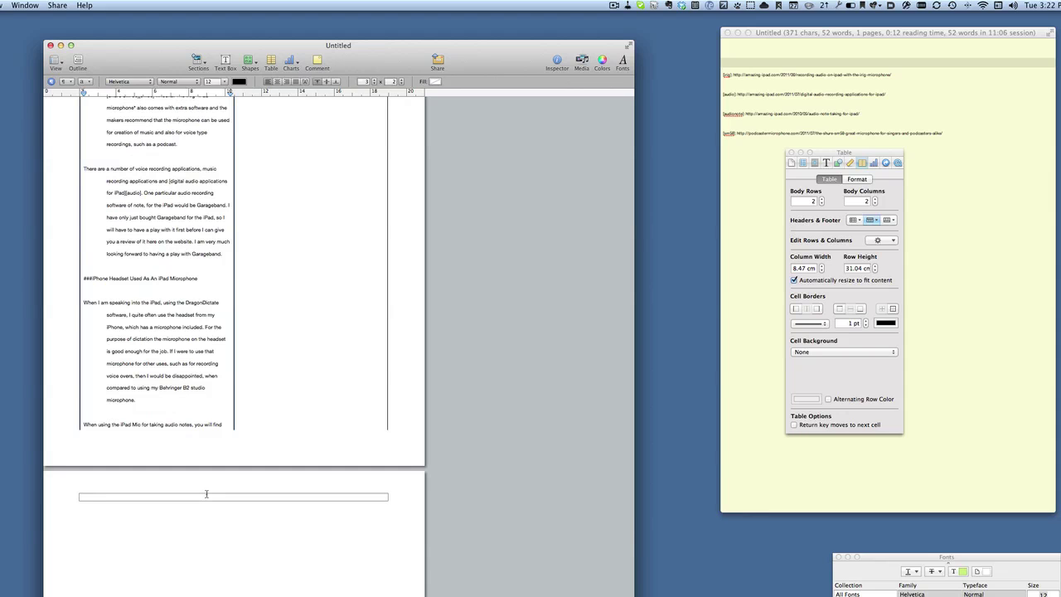
scroll(177, 394, up, 20)
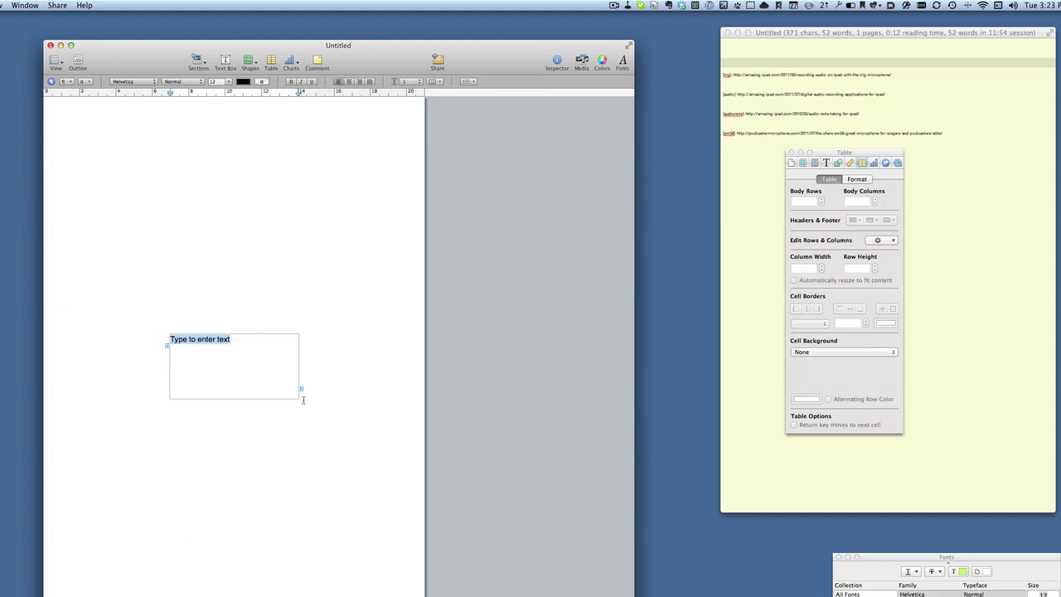
Step: Enter "Header left" in the text box, place it at the page's upper left and duplicate it to the right
click(257, 390)
key(super+a)
text(Header)
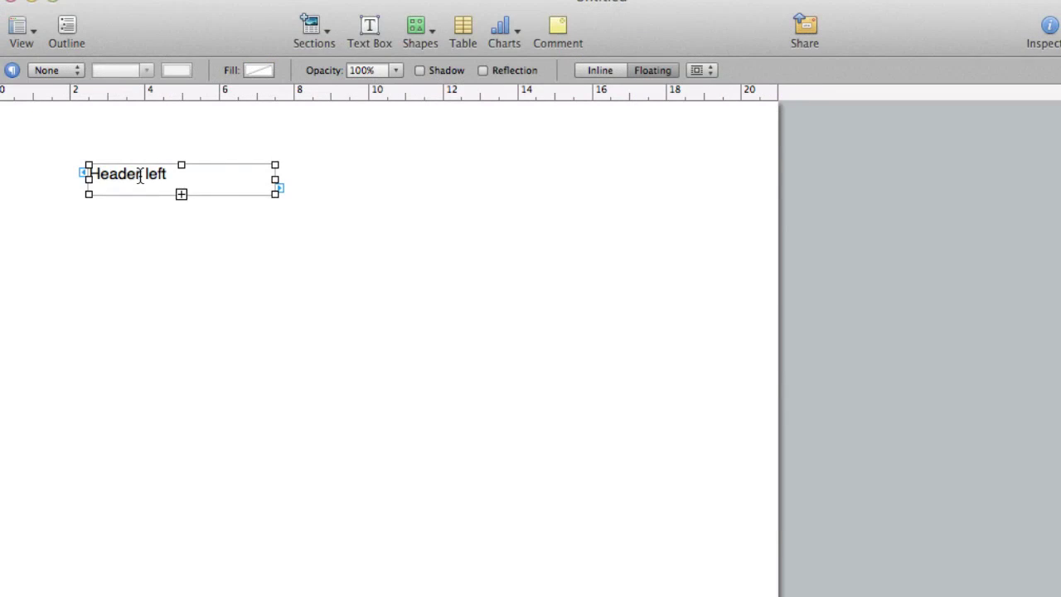
drag(139, 177, 464, 166)
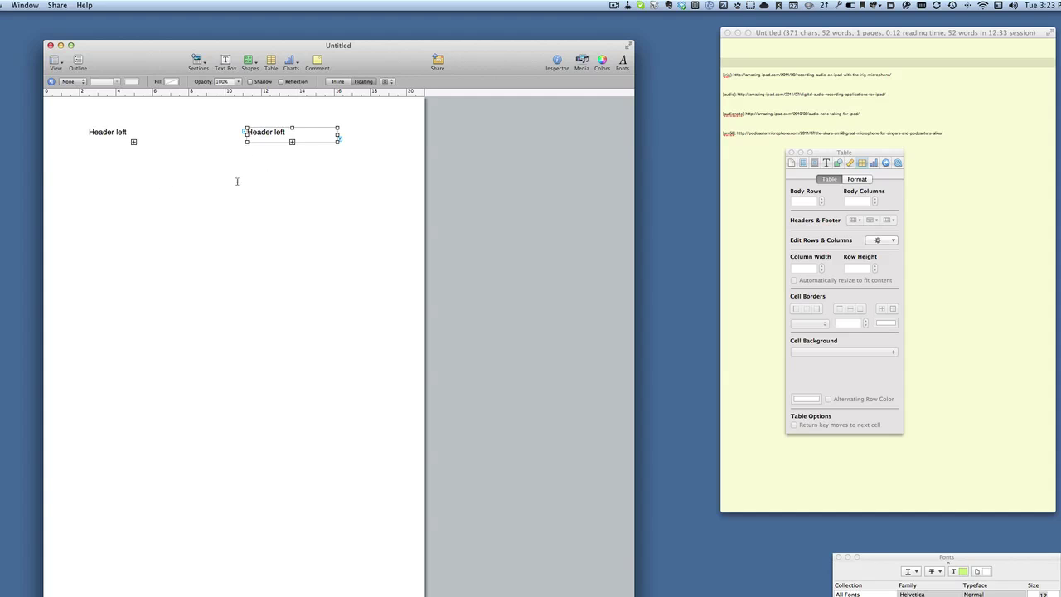
Step: Give both header text boxes a 1 pt black line border
key(super+a)
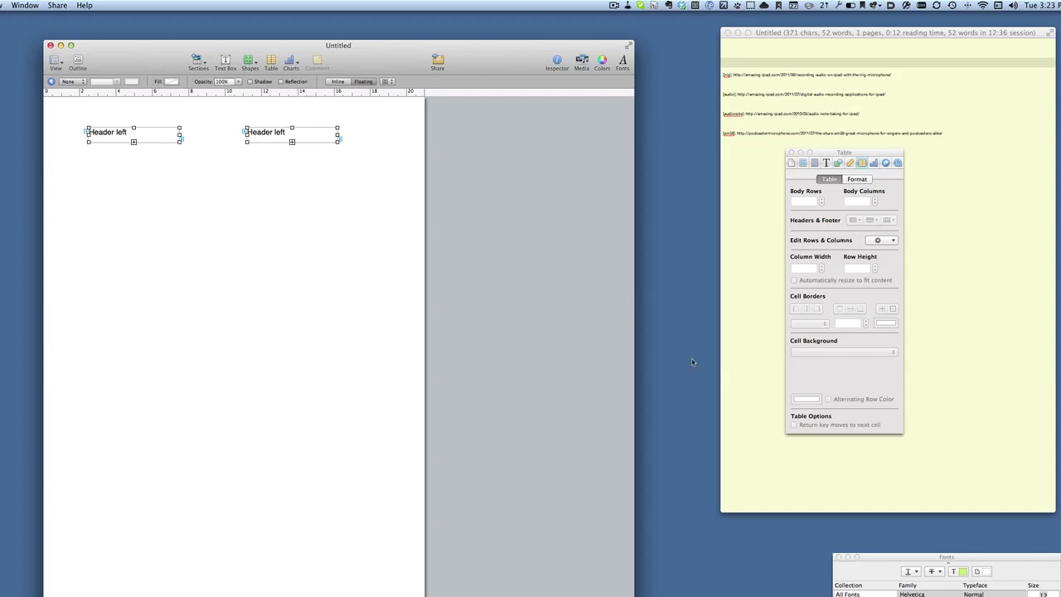
click(838, 163)
click(824, 217)
click(824, 259)
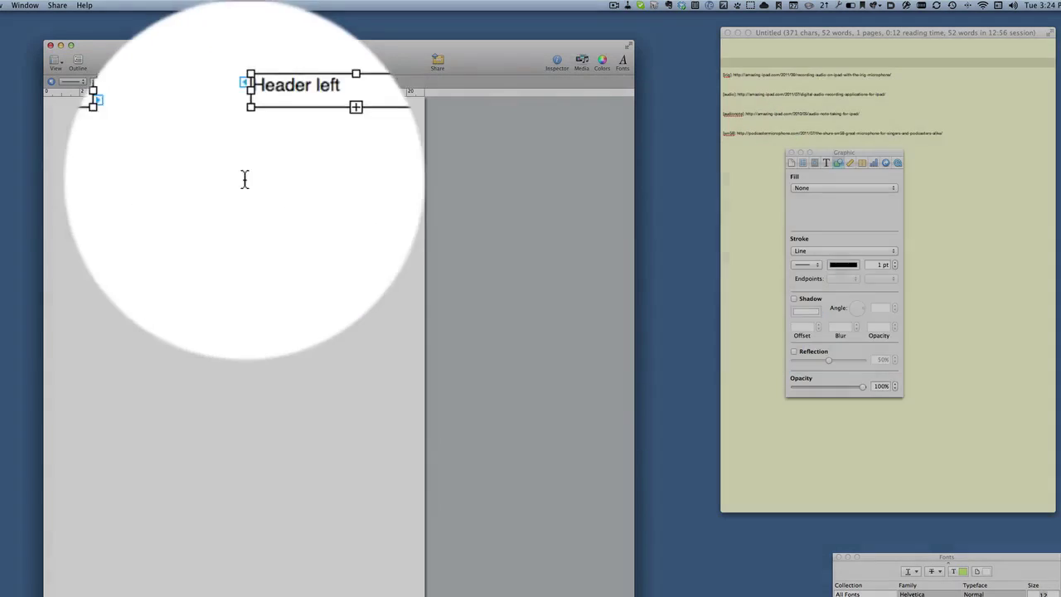
click(242, 170)
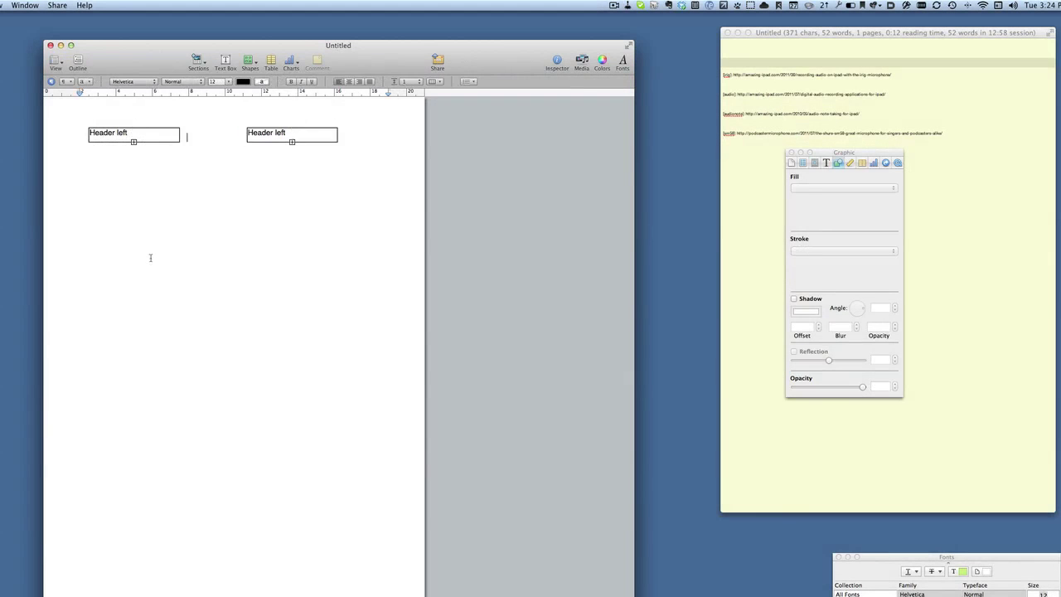
Step: Shift the left header box slightly right and set the object wrapping of both header boxes to None
drag(144, 139, 159, 138)
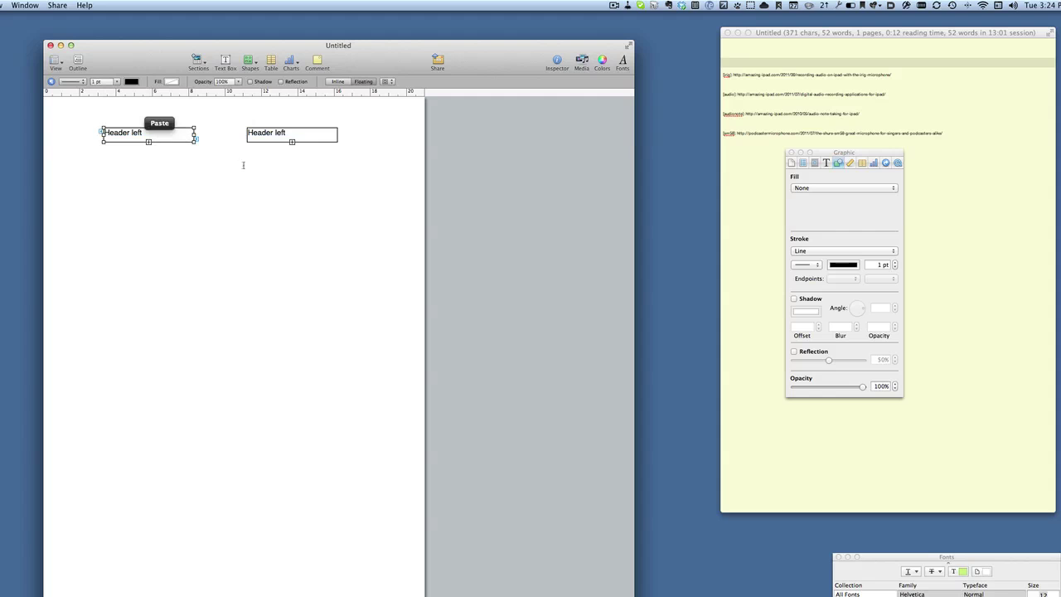
click(253, 139)
shift+click(169, 141)
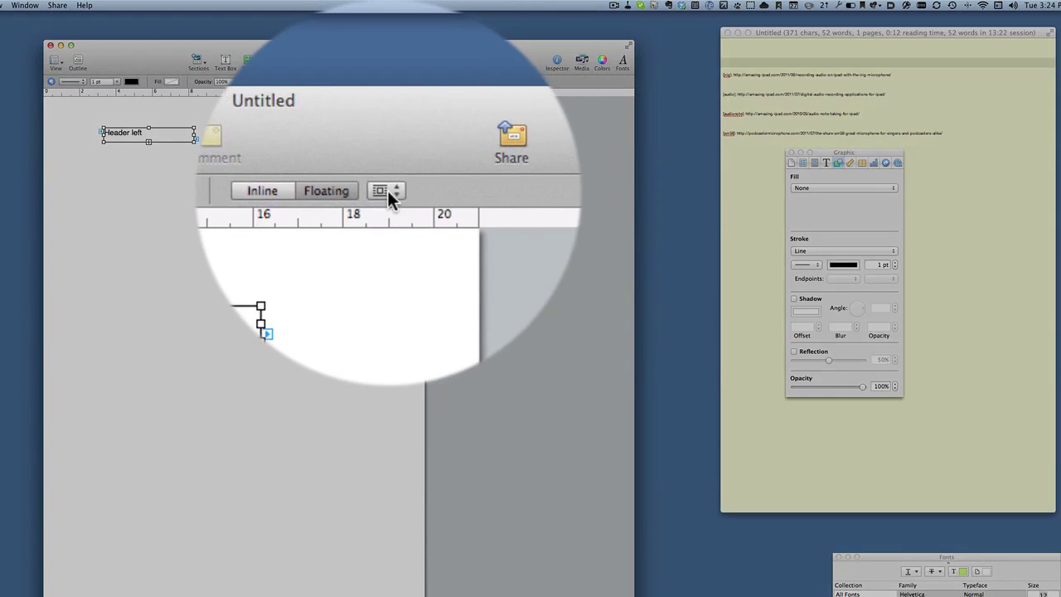
click(387, 81)
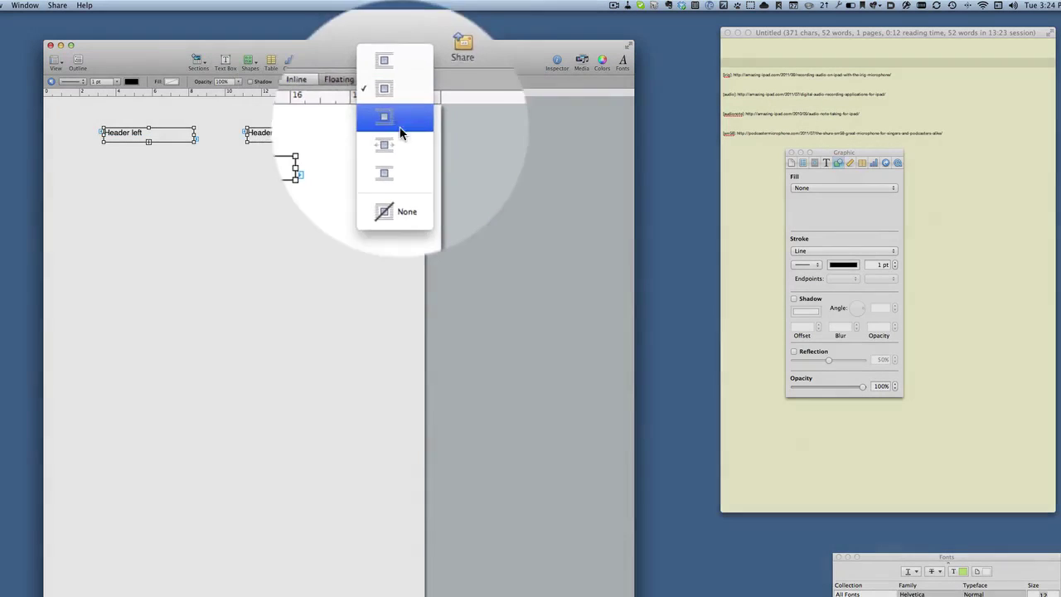
click(394, 380)
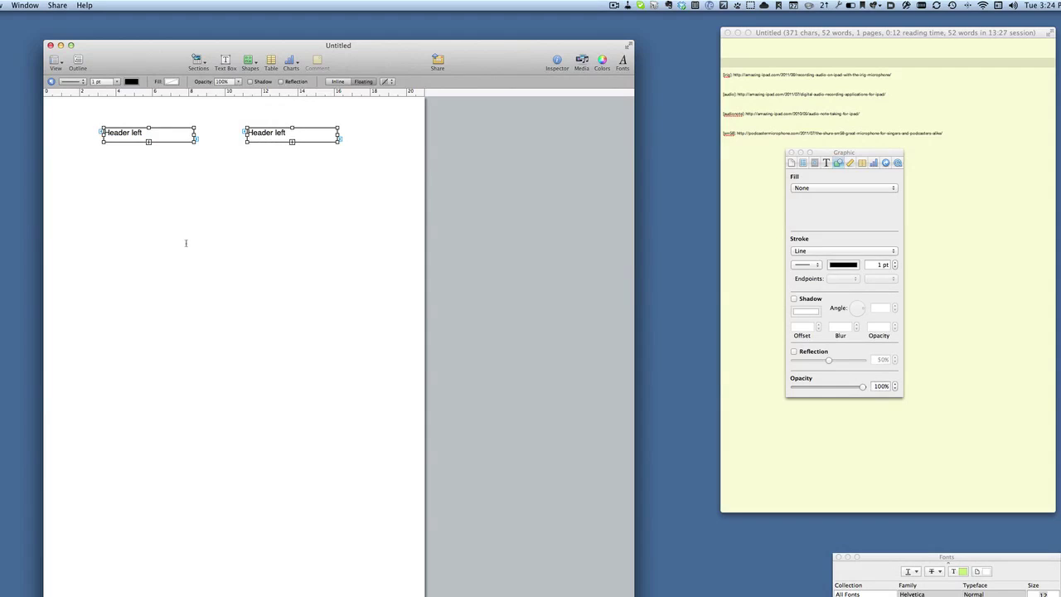
Step: Resize the two header boxes to sit edge to edge, and duplicate the pair directly below them
click(185, 243)
click(272, 139)
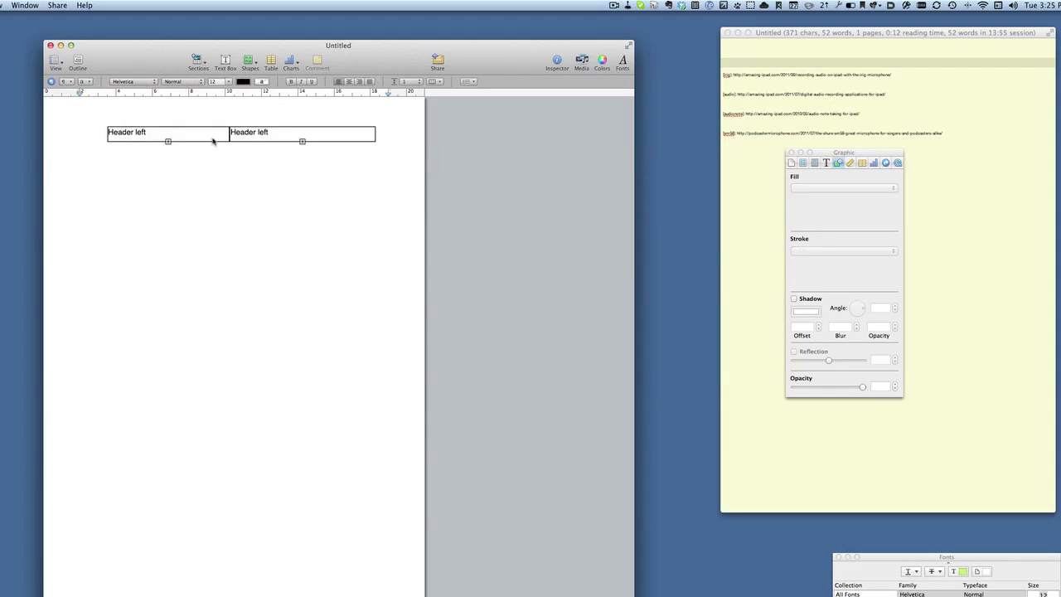
click(213, 141)
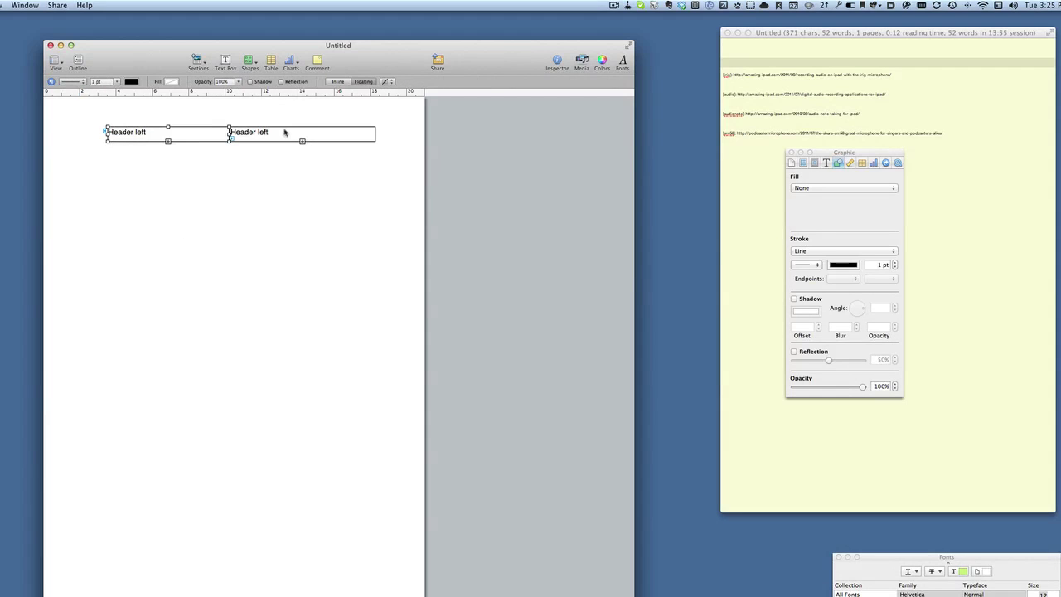
shift+click(277, 133)
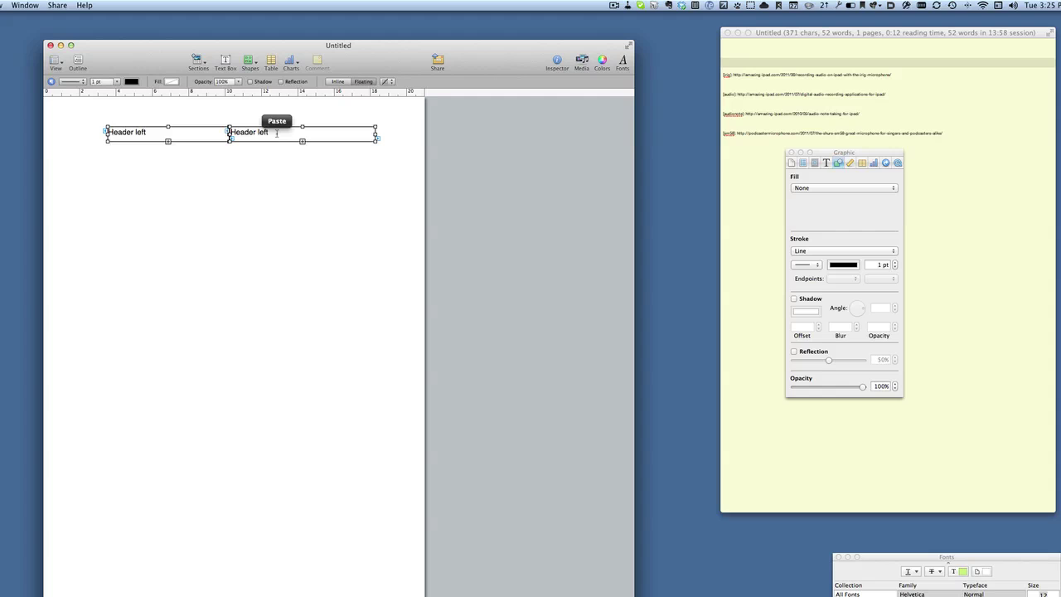
drag(277, 133, 277, 149)
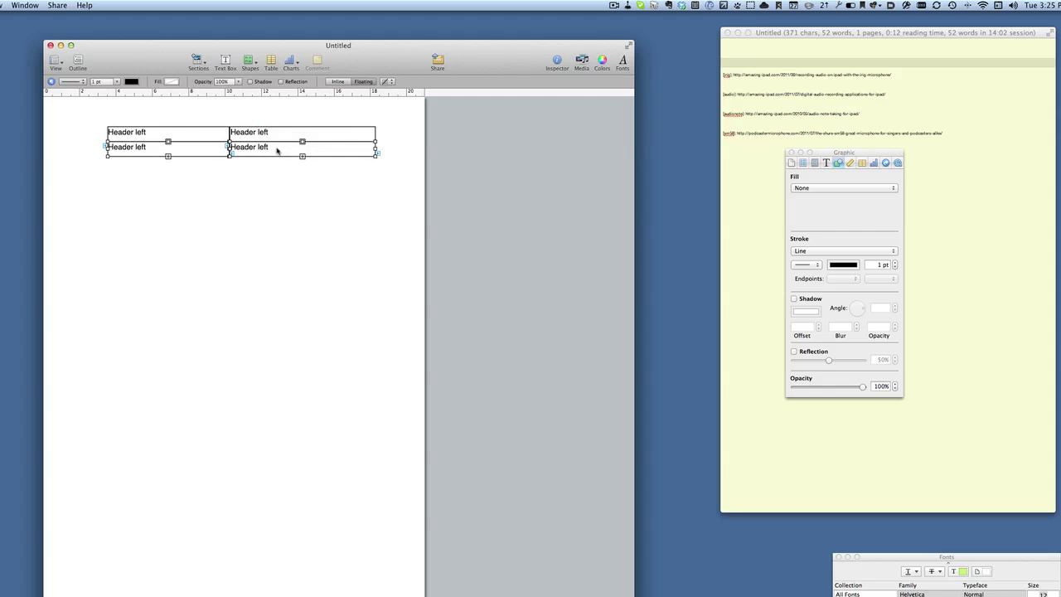
Step: Stretch both lower boxes down toward the page's bottom edge, making them about 24.9 cm high
click(225, 160)
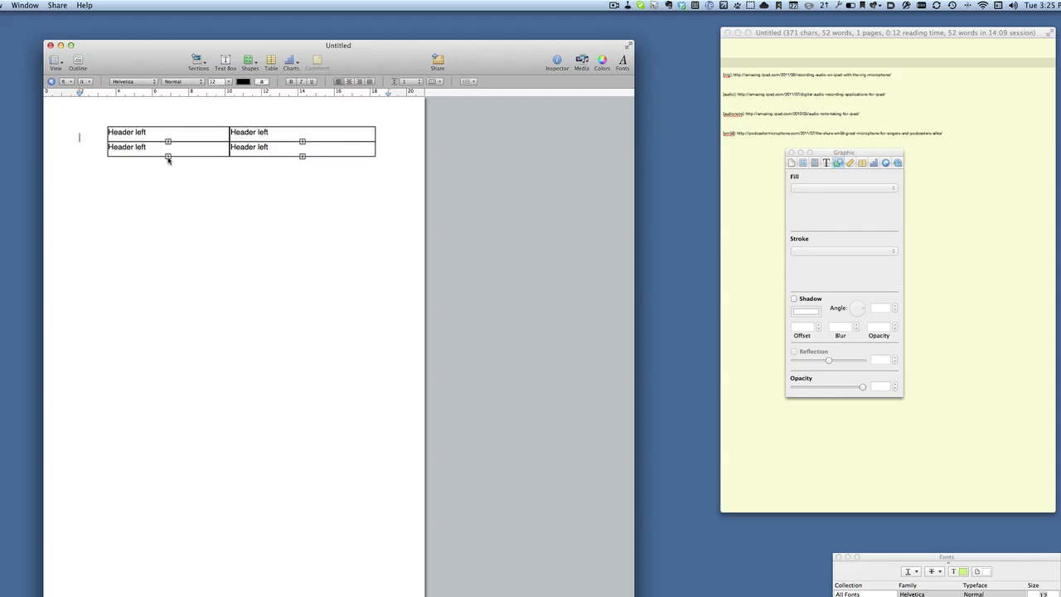
drag(166, 158, 176, 594)
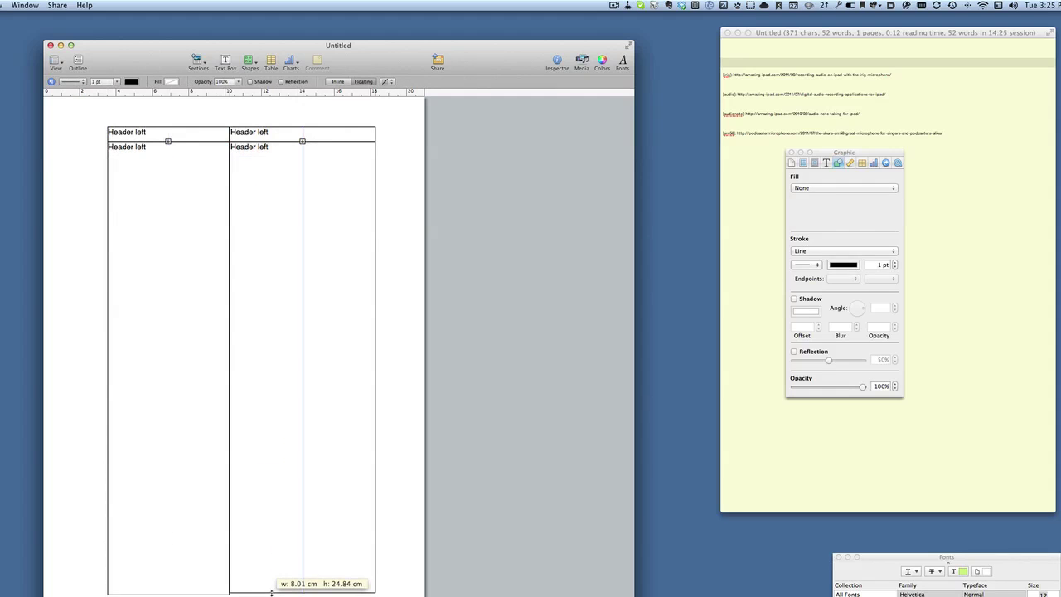
drag(271, 592, 271, 592)
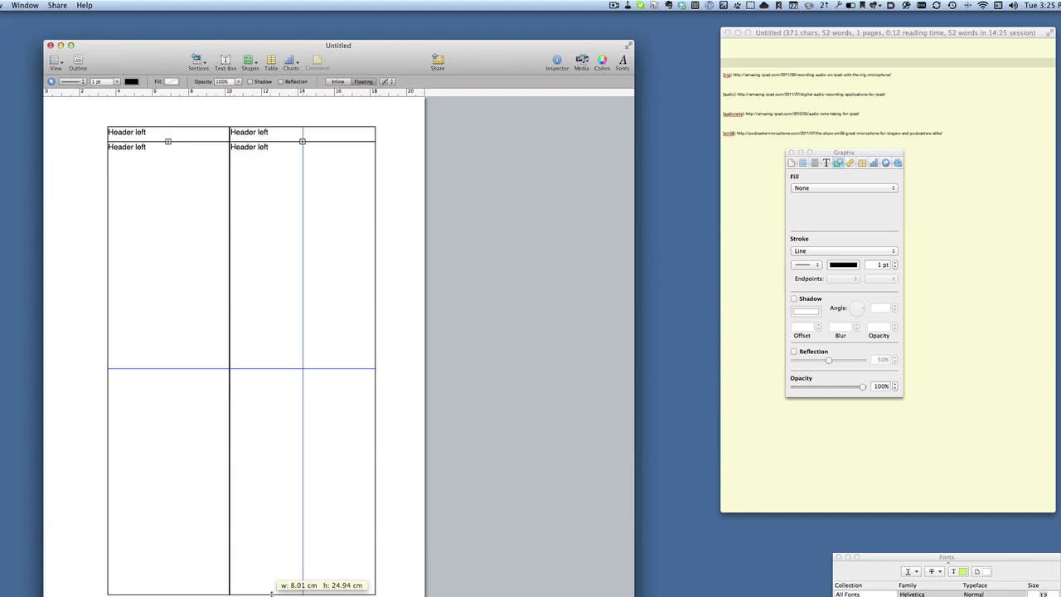
Step: Replace the lower left box's text with the "#Making Audio Recordings With the iPad Microphone" article from the clipboard history
triple_click(133, 148)
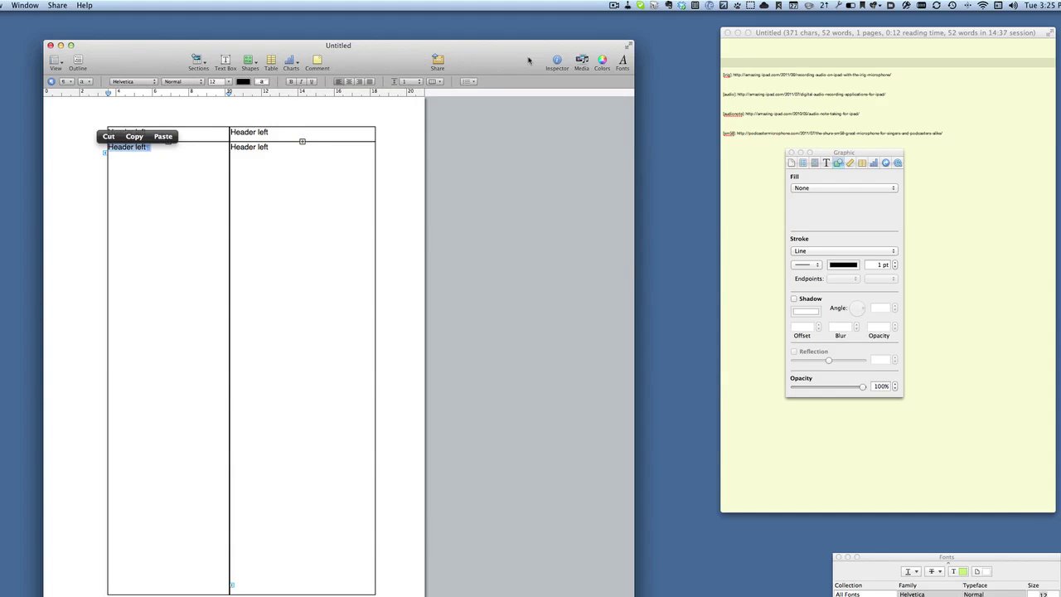
click(838, 6)
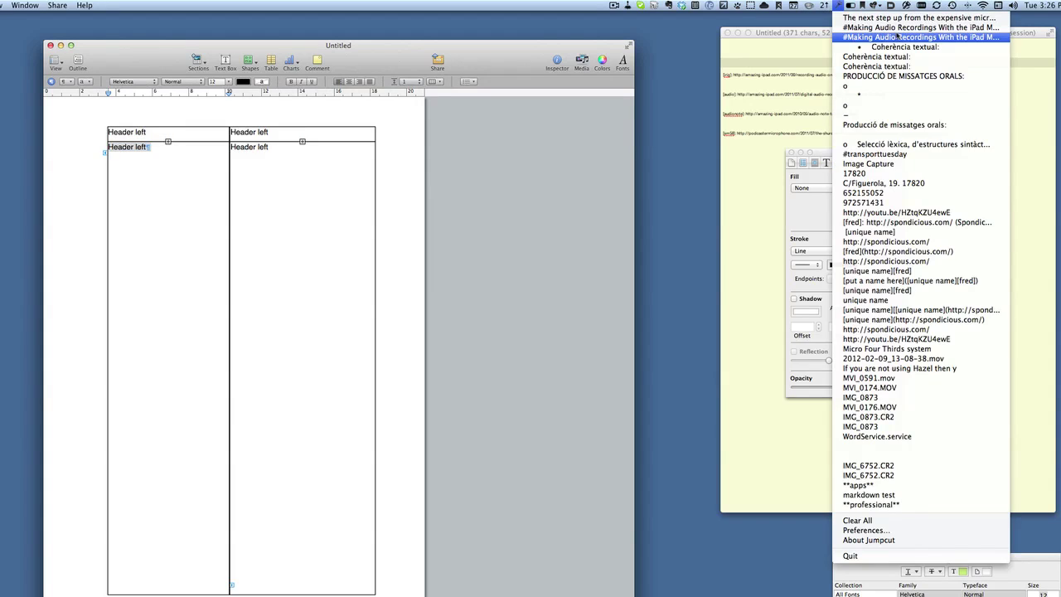
click(897, 38)
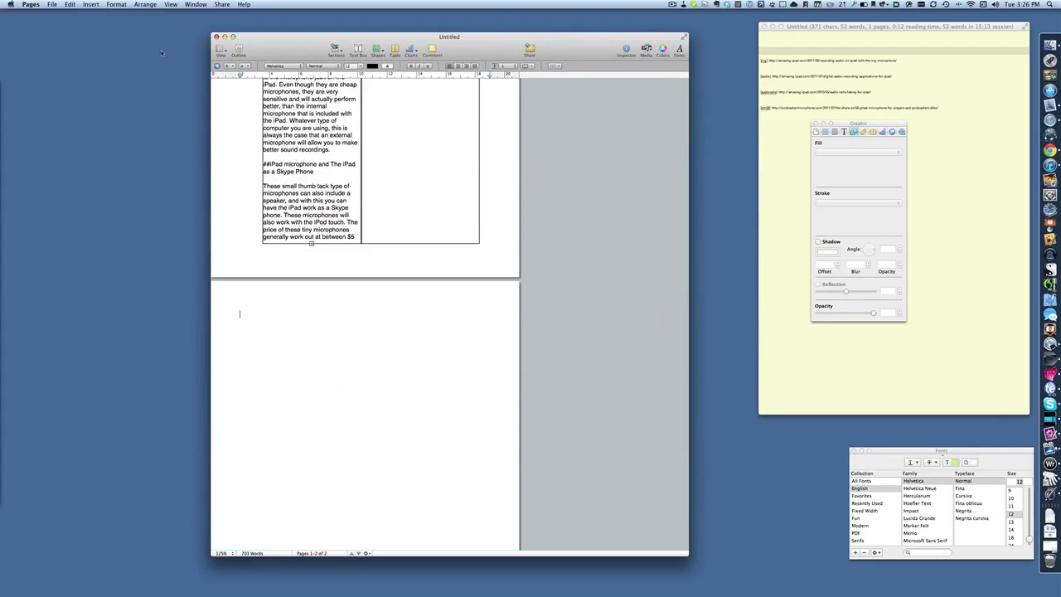
Step: Copy the left article box and paste it onto the second page
click(330, 256)
click(299, 224)
key(super+c)
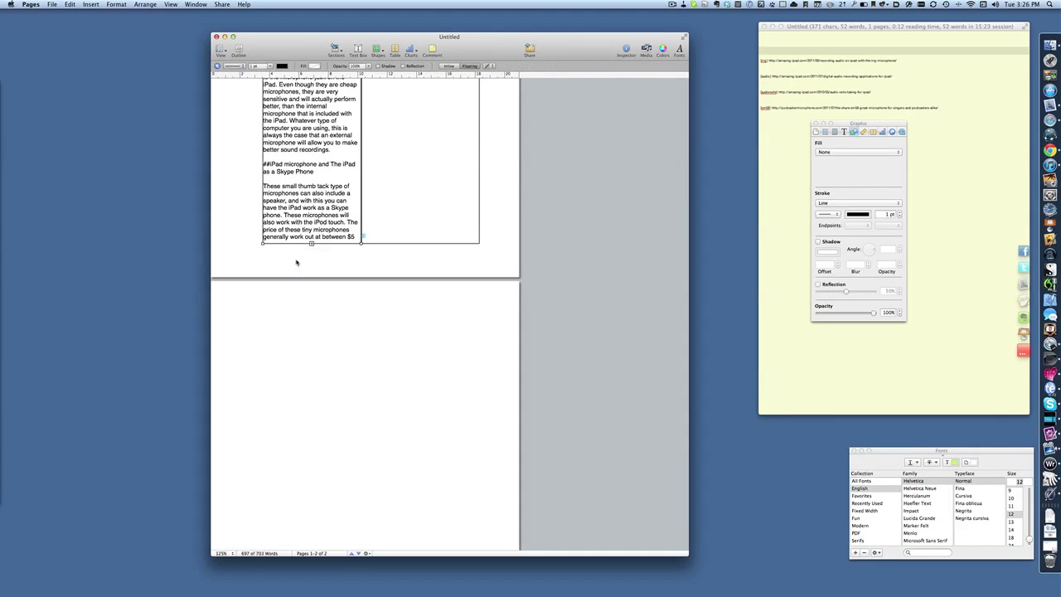
click(279, 315)
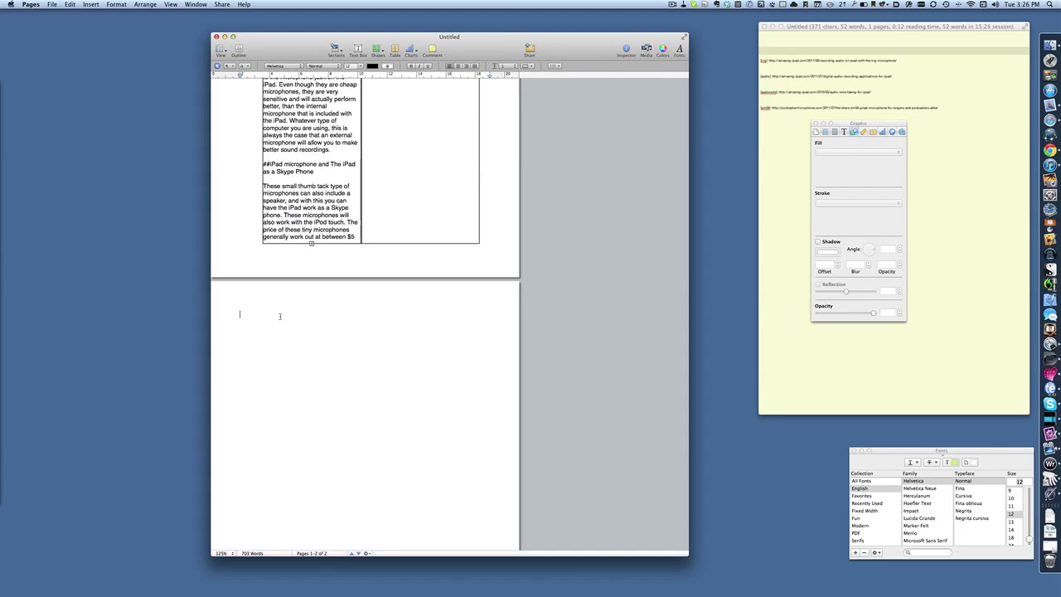
key(super+v)
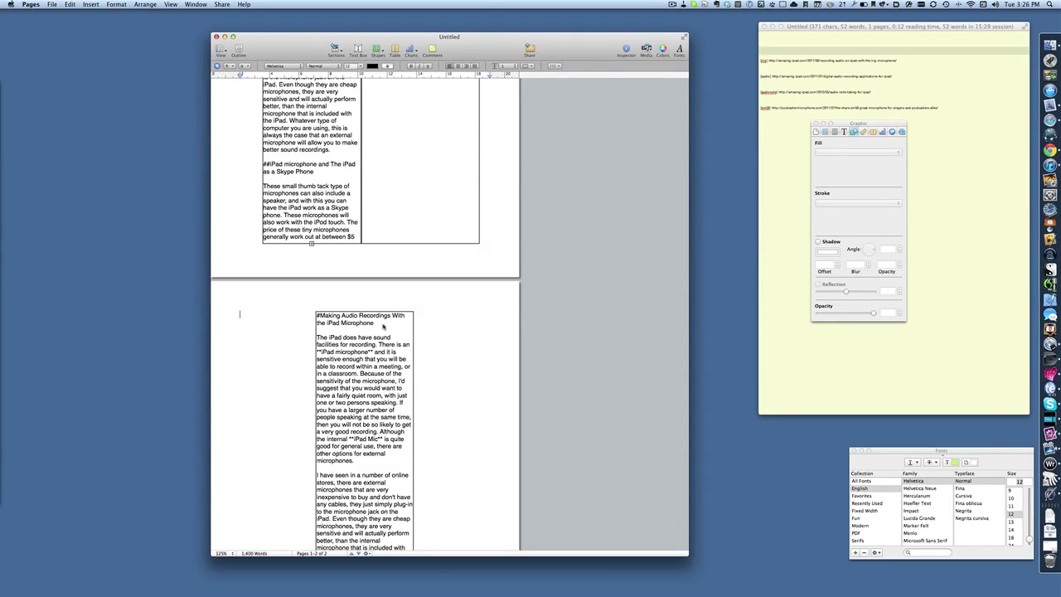
Step: Make the pasted box floating, line it up with the left column and set its width to 7.3 cm
mouse_move(382, 324)
mouse_down()
mouse_move(312, 325)
mouse_move(383, 324)
mouse_up()
click(427, 319)
click(412, 322)
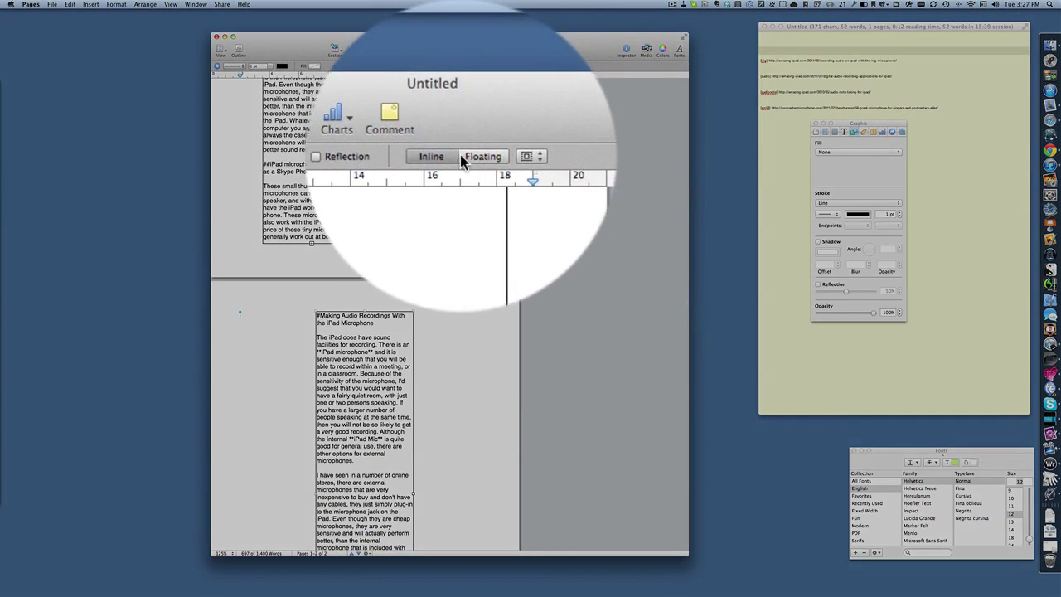
click(483, 157)
drag(365, 199, 318, 196)
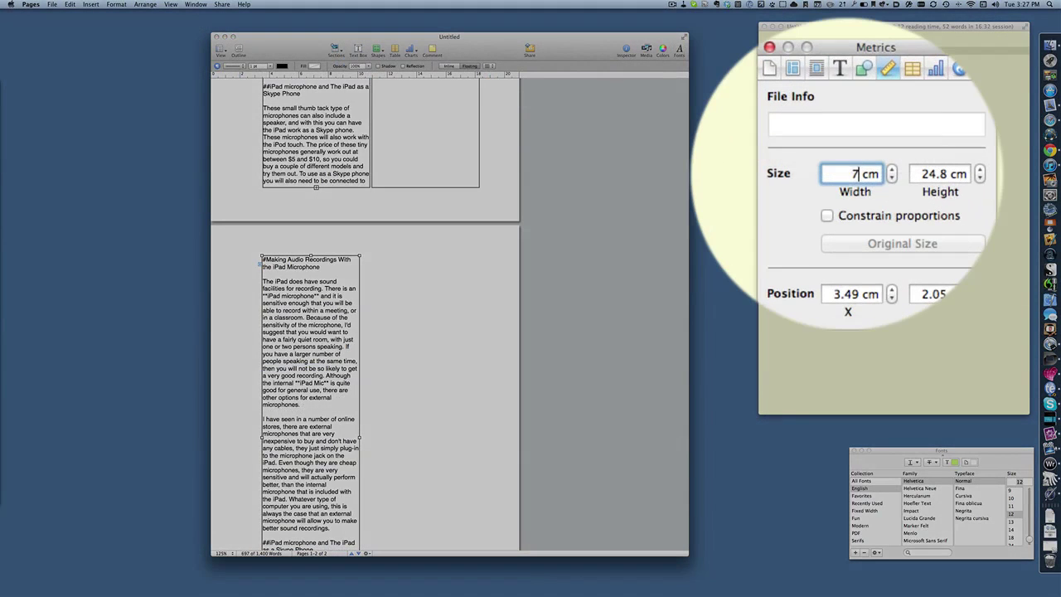
text(.3)
key(Return)
Step: Clear the second-page box's text and link the box to the first page's left article box so the overflow continues there
key(super+a)
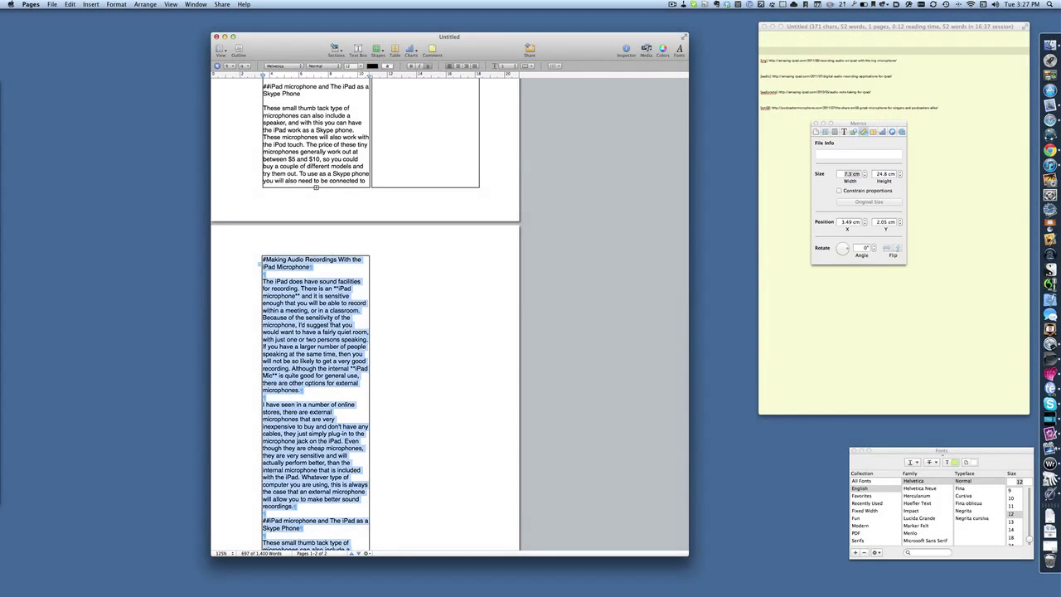
key(BackSpace)
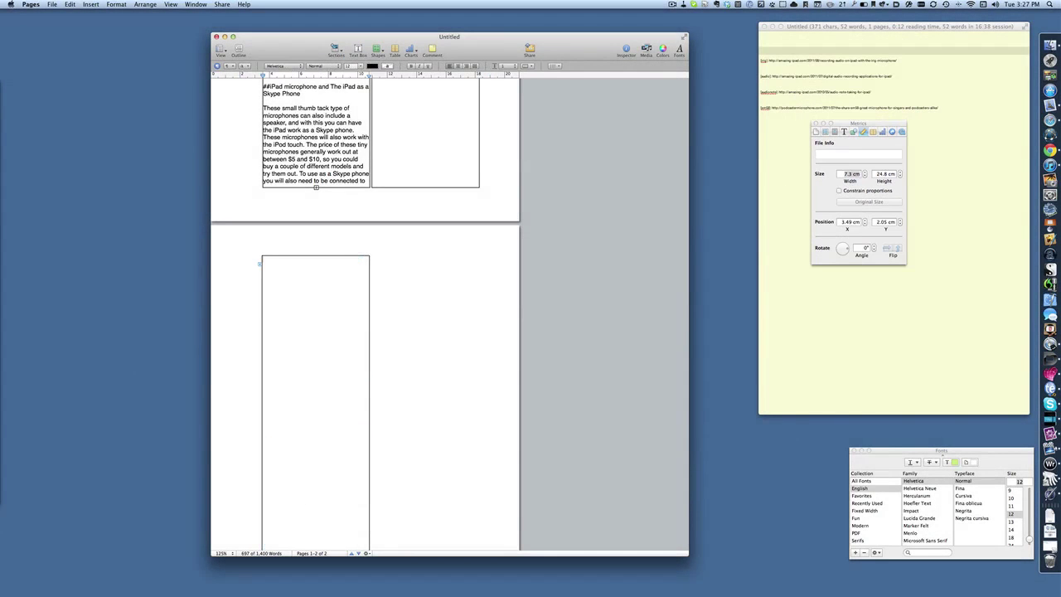
click(260, 263)
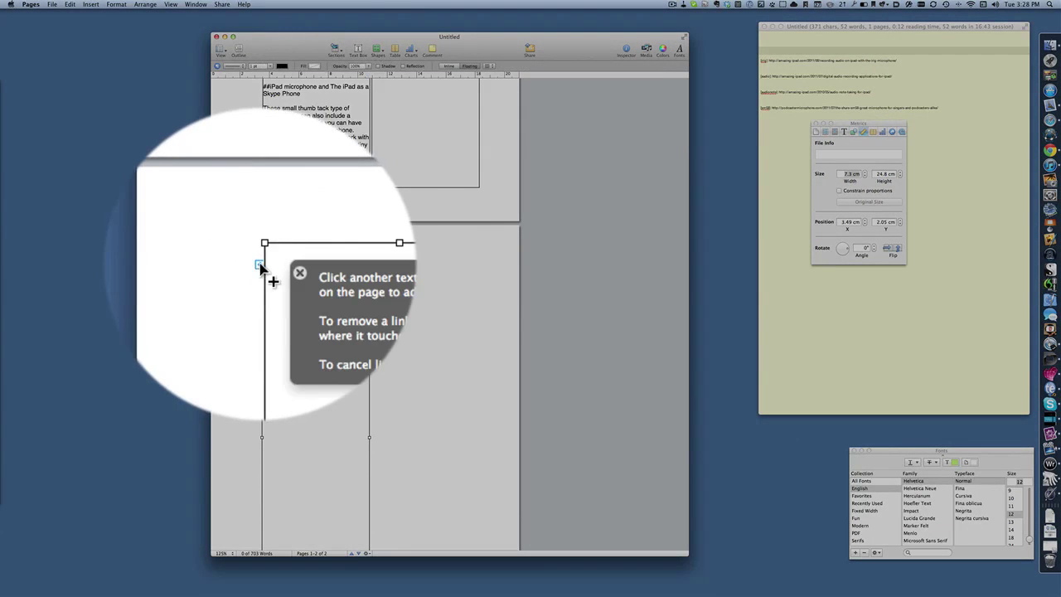
click(340, 186)
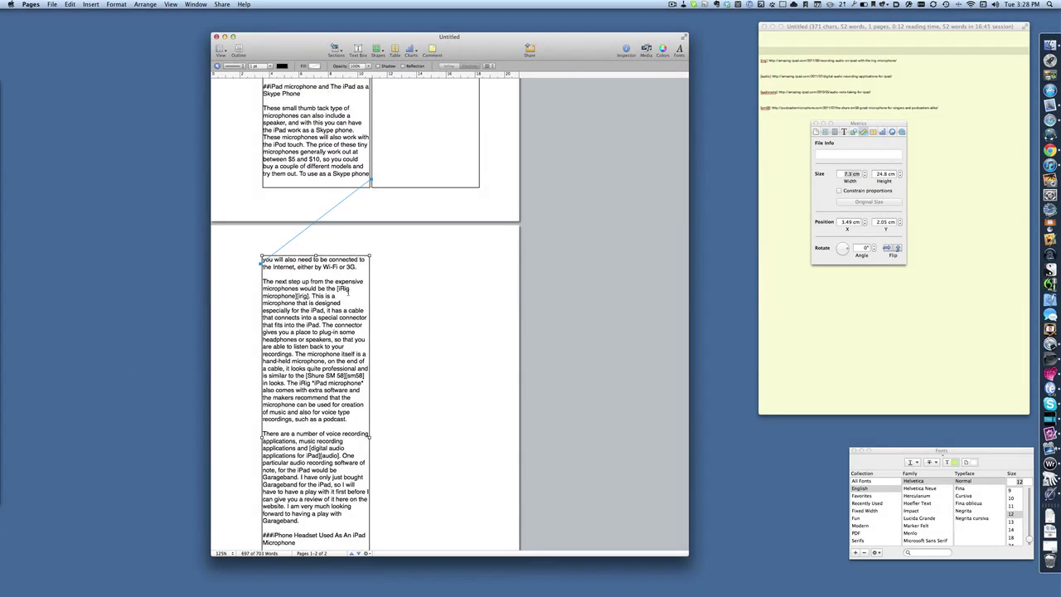
Step: Fit the right header box over the right column on the first page and widen the left header box to 7.3 cm
scroll(396, 433, down, 3)
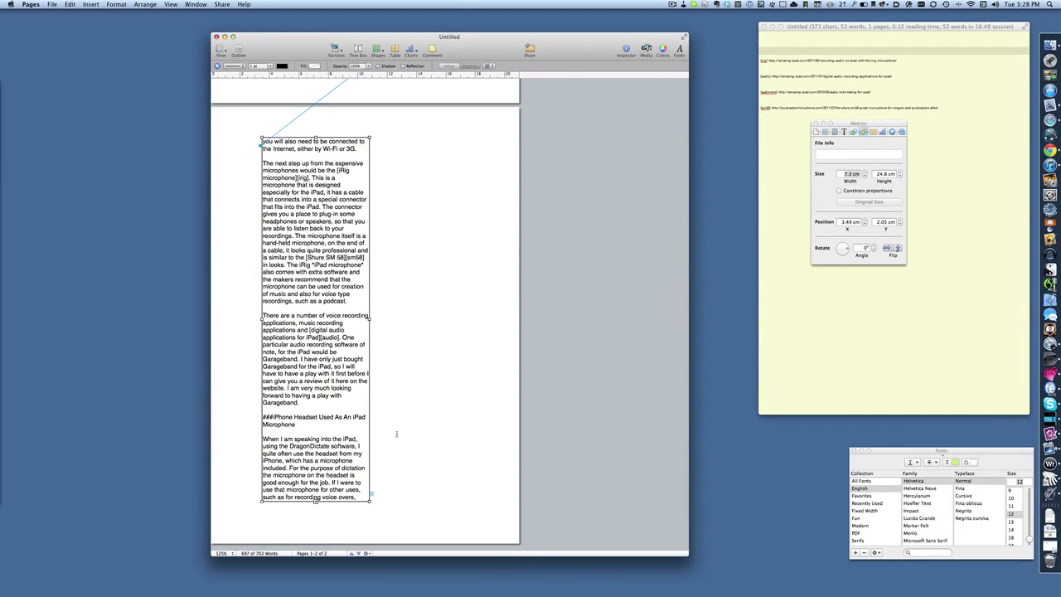
scroll(396, 433, up, 8)
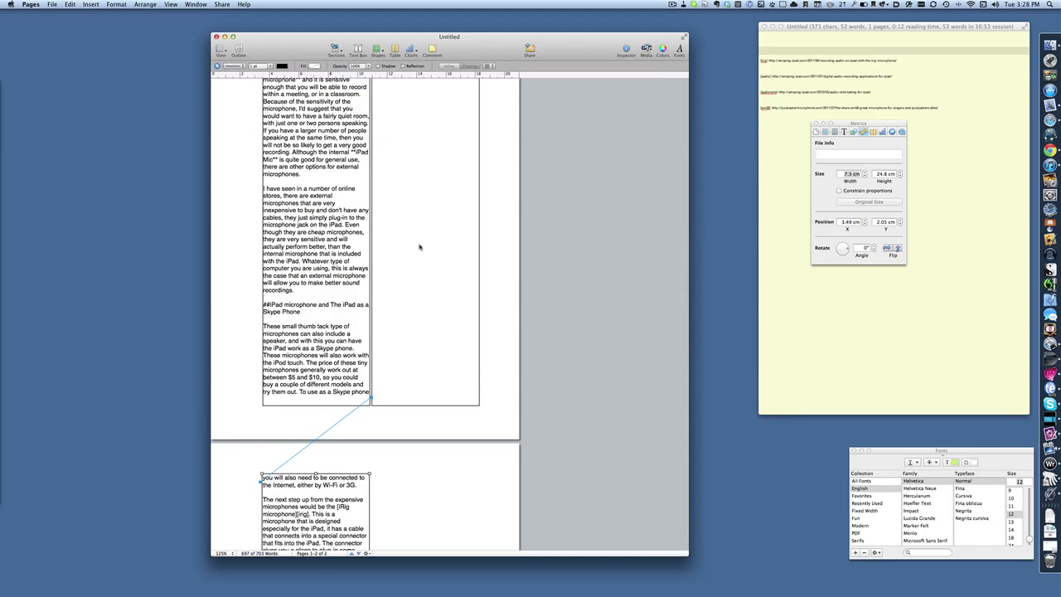
scroll(421, 271, up, 3)
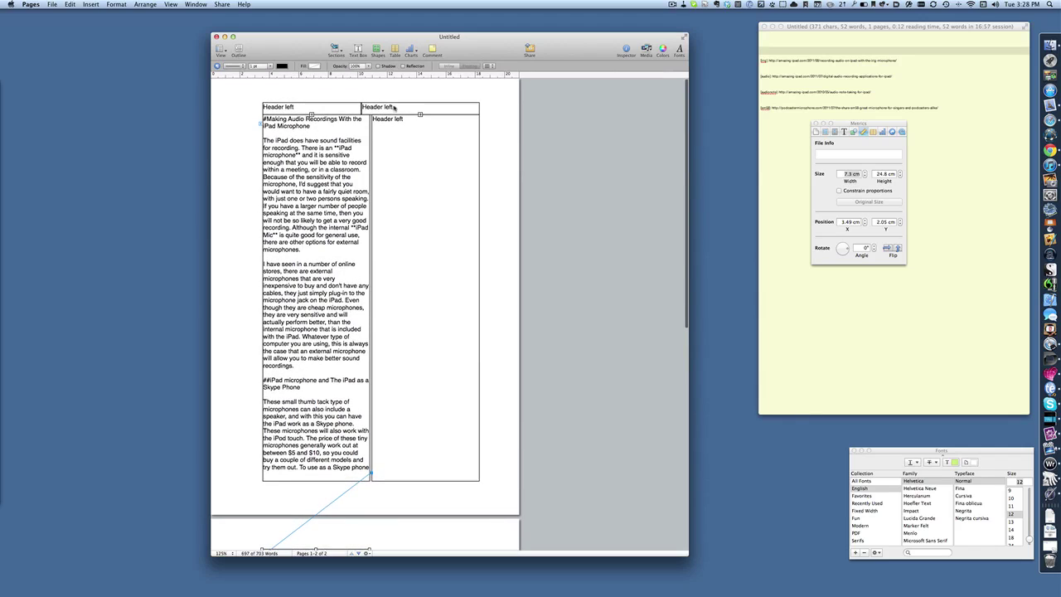
click(404, 111)
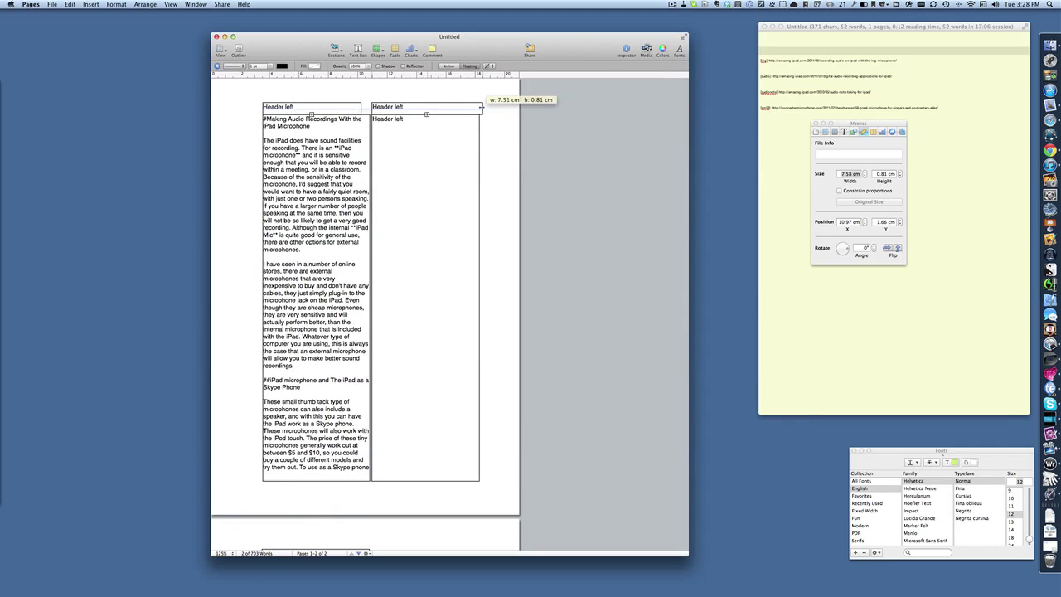
drag(484, 106, 369, 106)
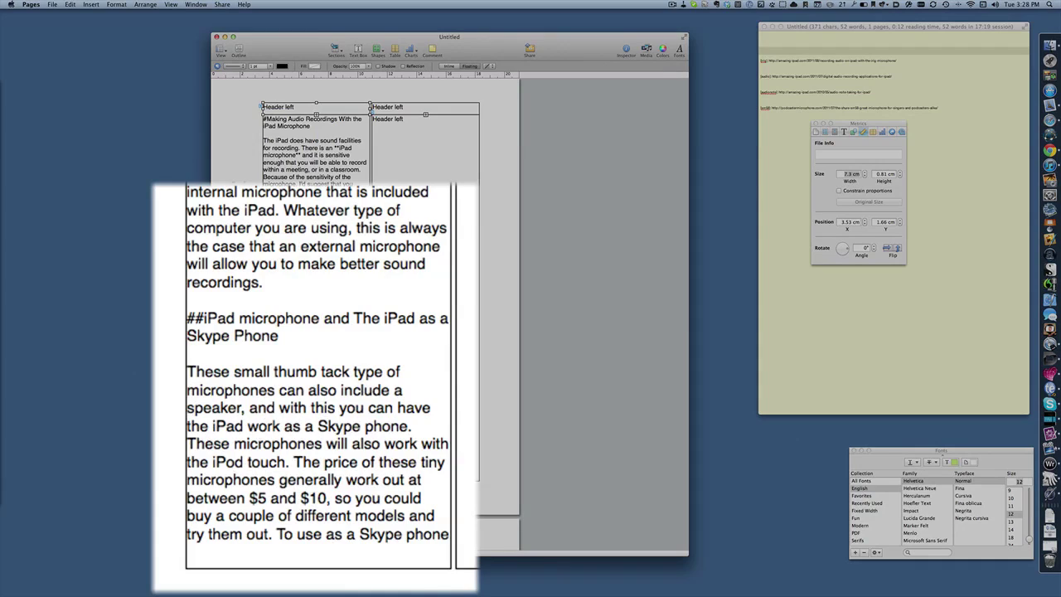
Step: Select the first page's left article box to check its link to the second-page box
scroll(325, 374, down, 5)
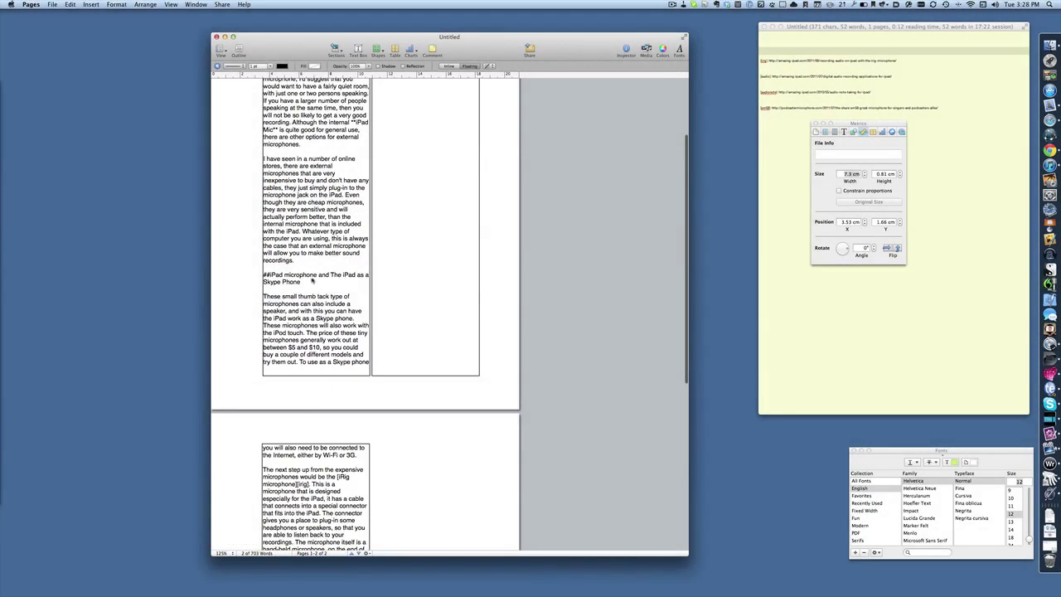
click(311, 278)
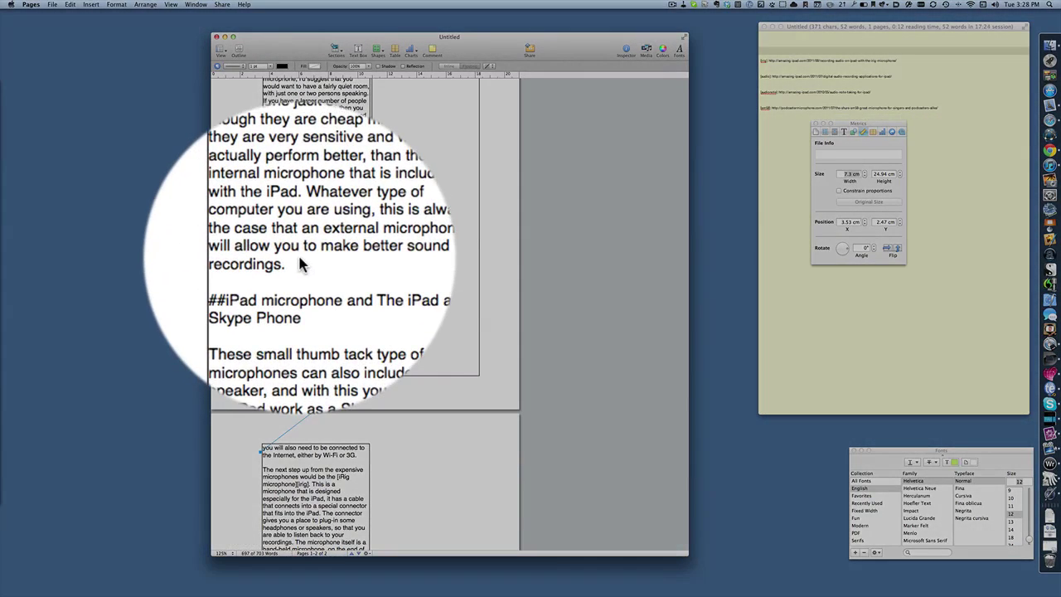
Step: Insert a text box on a new third page and link it to the second-page article box so the overflow continues there
click(299, 259)
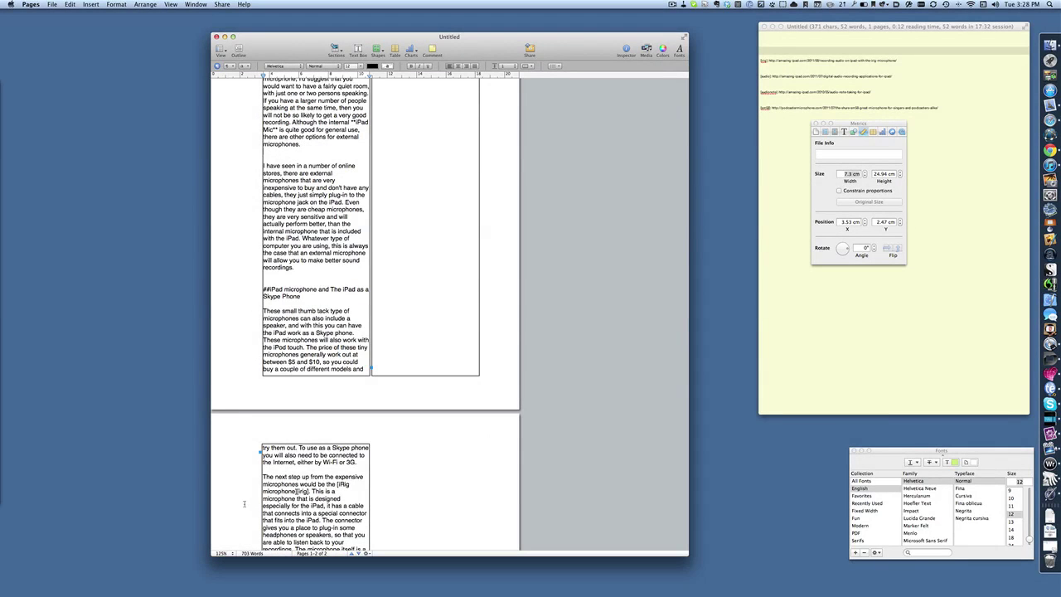
scroll(326, 472, down, 10)
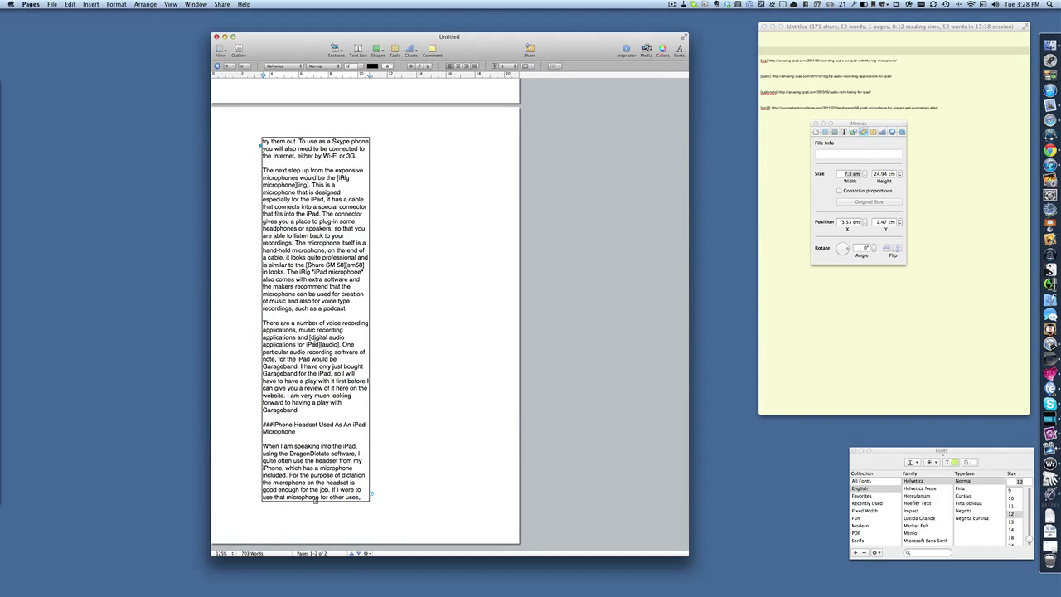
scroll(315, 500, up, 3)
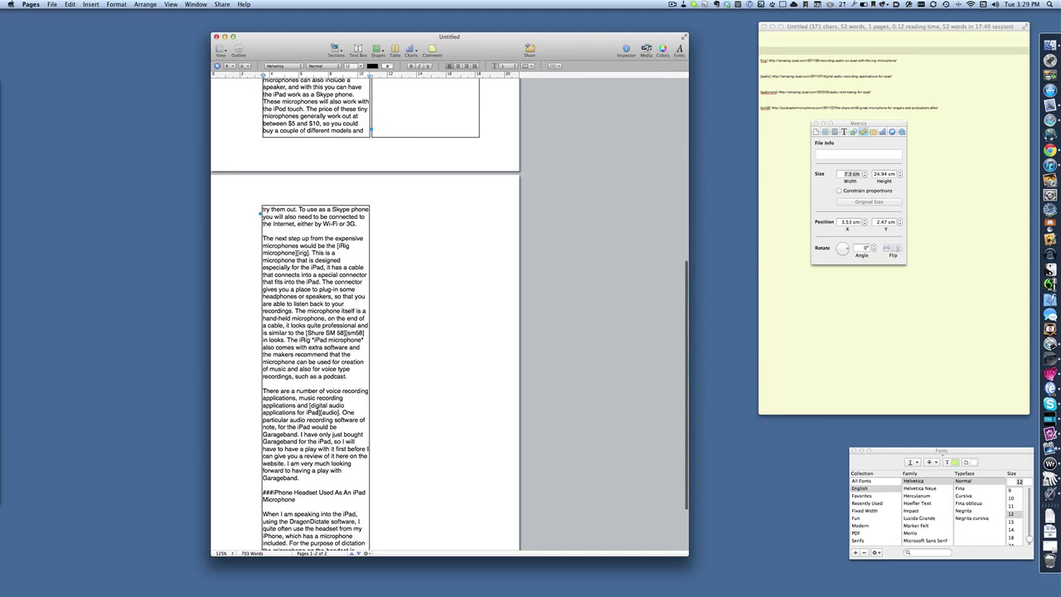
scroll(317, 433, down, 3)
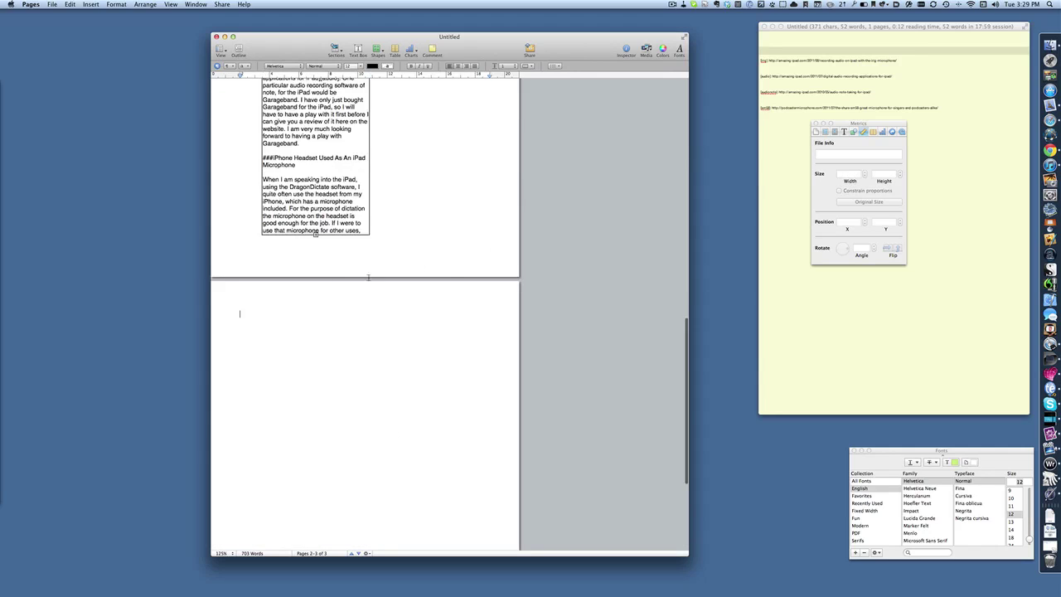
click(358, 49)
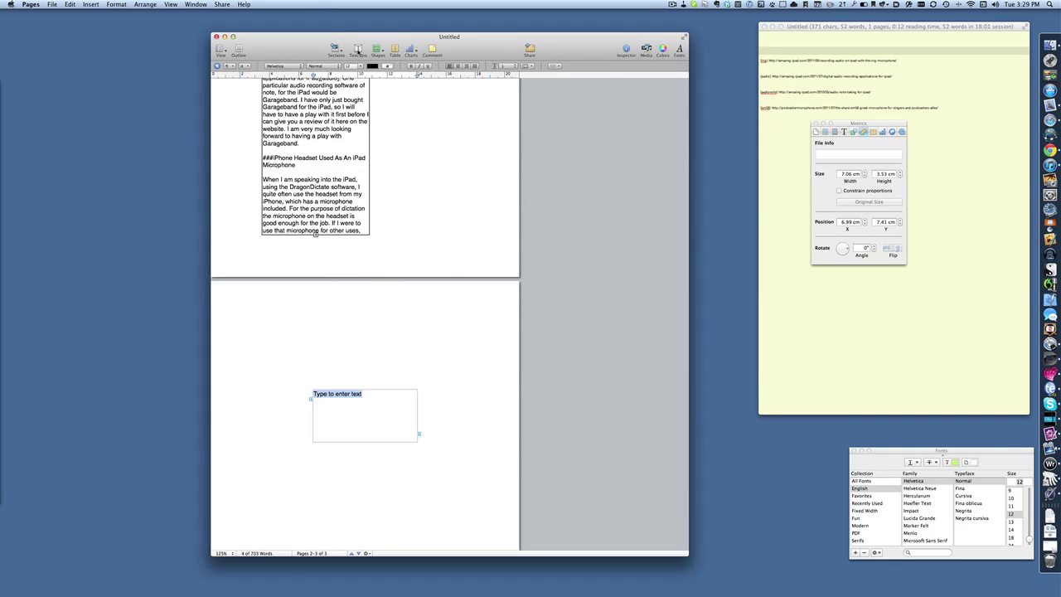
click(312, 399)
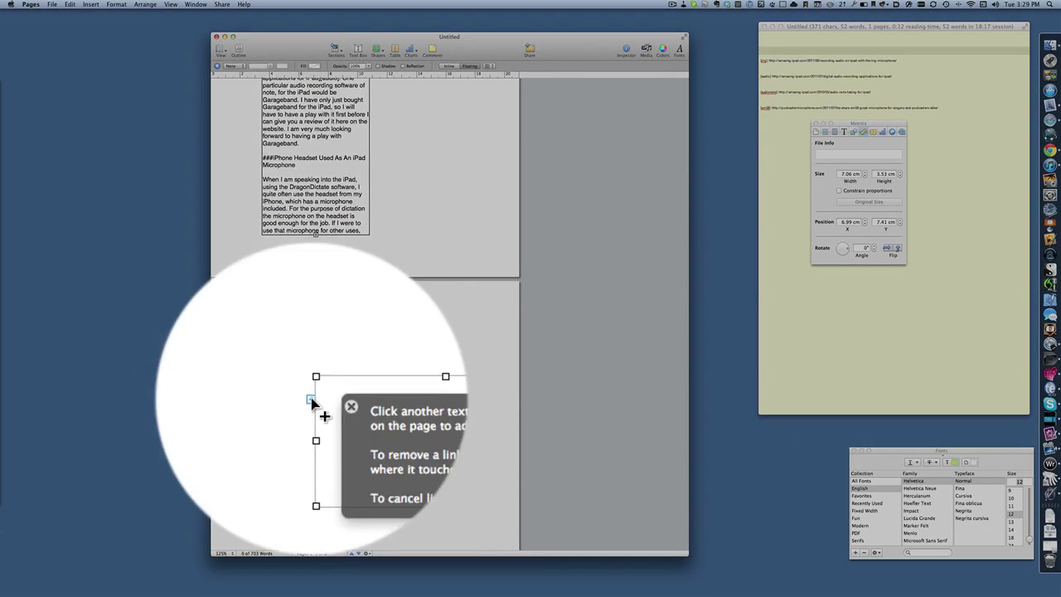
click(323, 205)
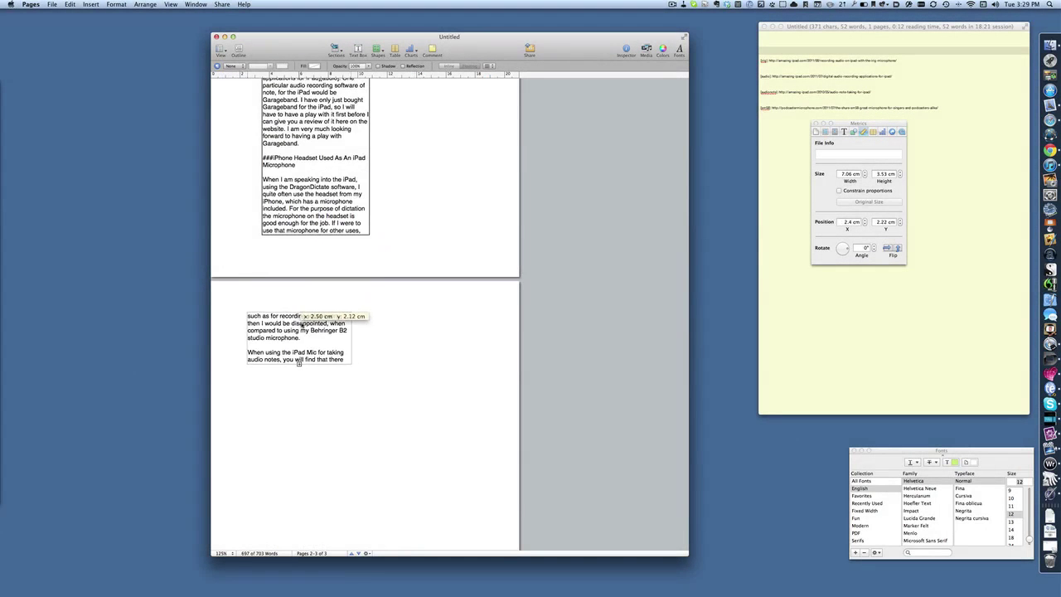
Step: Line up the third-page box with the left column and resize it to 7.3 cm wide, stretching it down most of the page
drag(299, 325, 315, 326)
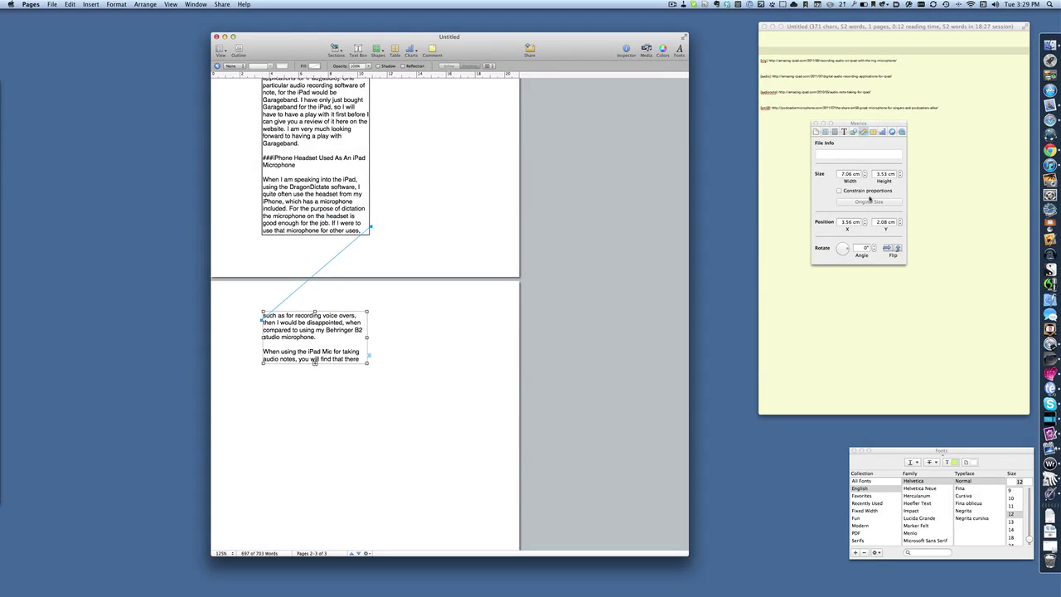
click(852, 174)
double_click(849, 176)
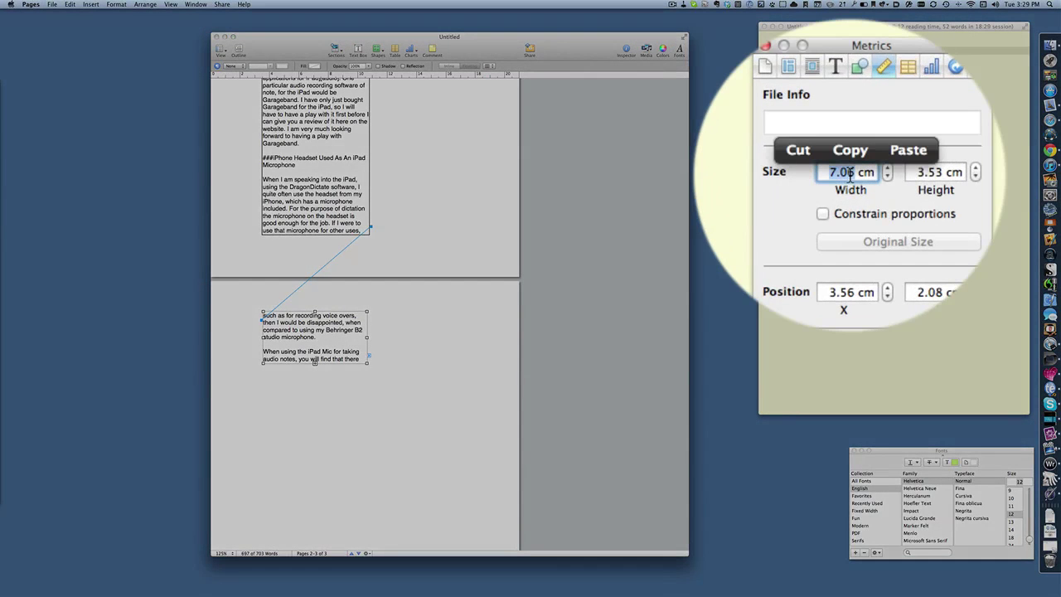
text(7.3)
key(Return)
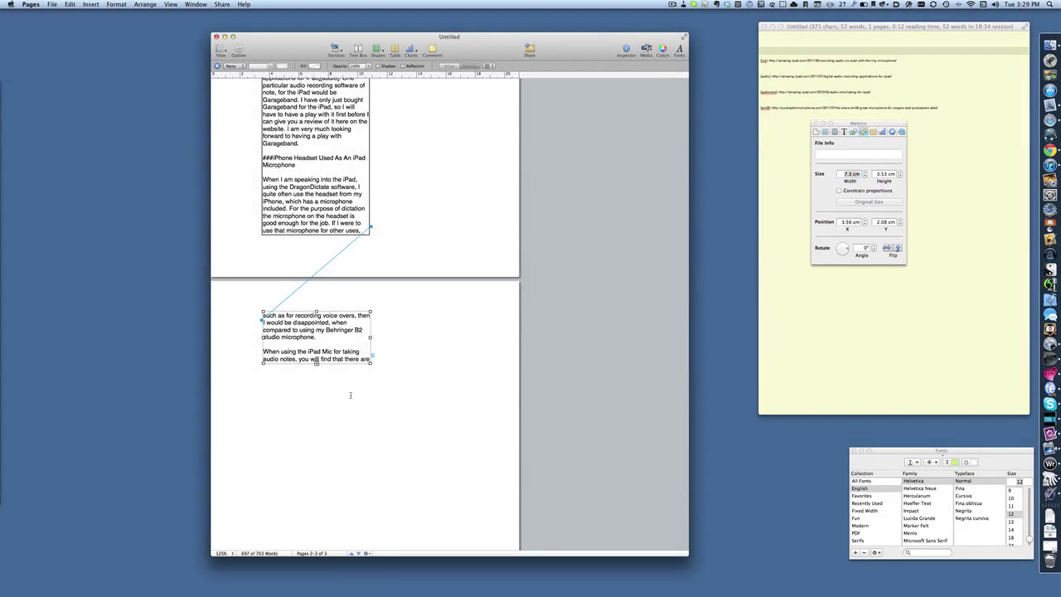
scroll(350, 395, down, 3)
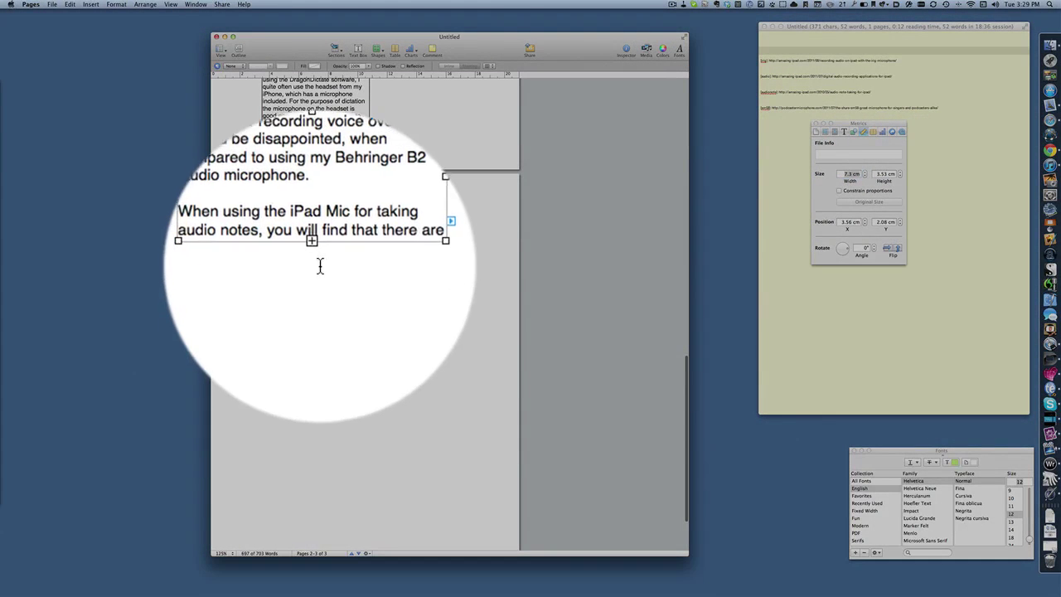
drag(315, 253, 293, 532)
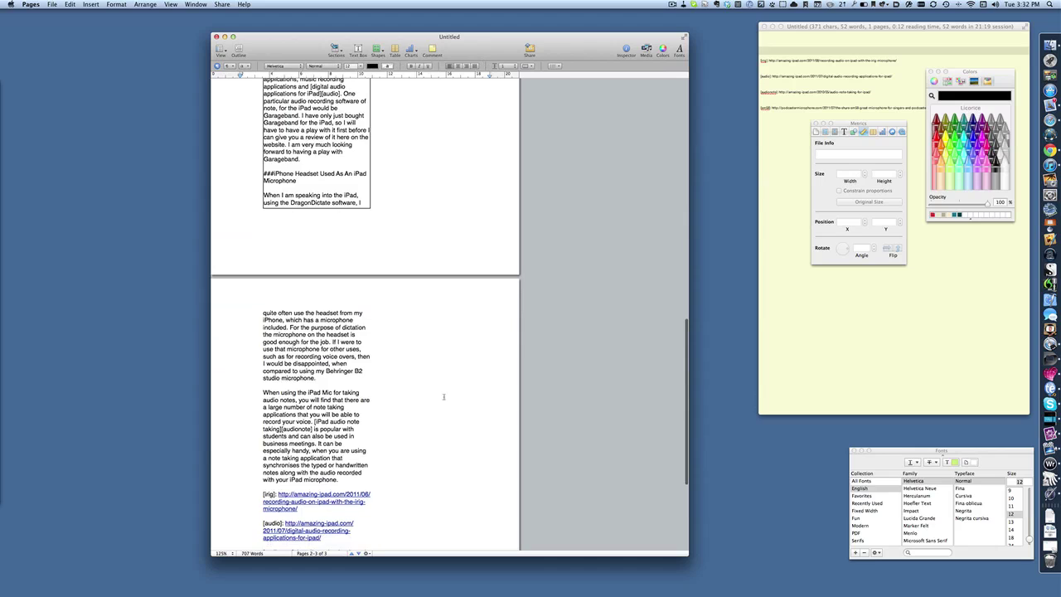
Step: Review the header boxes and the linked left-column text across the document's pages
scroll(444, 396, up, 5)
scroll(443, 397, up, 5)
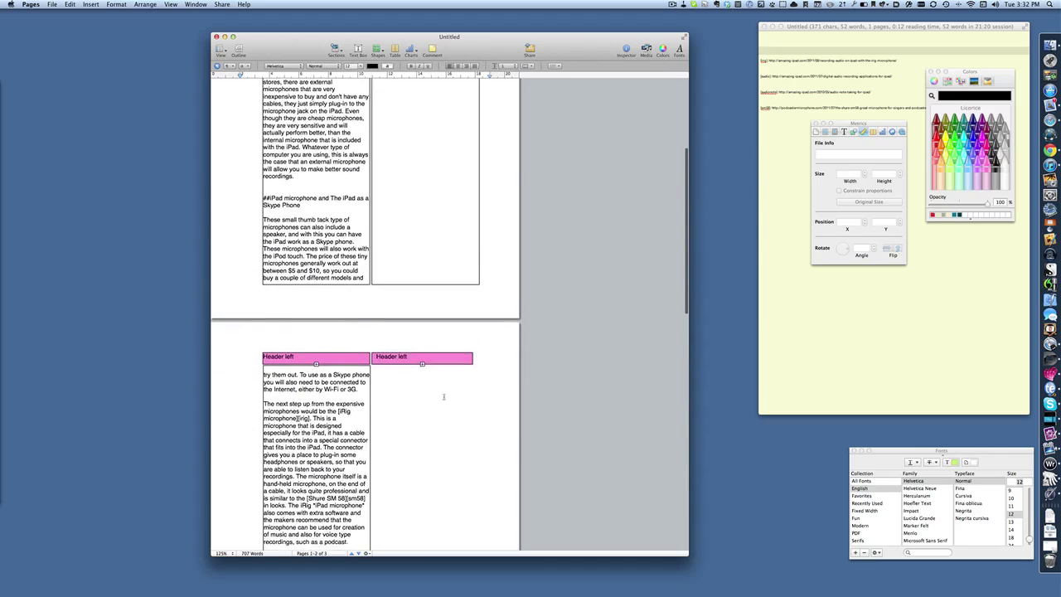
scroll(441, 391, down, 6)
scroll(444, 390, down, 10)
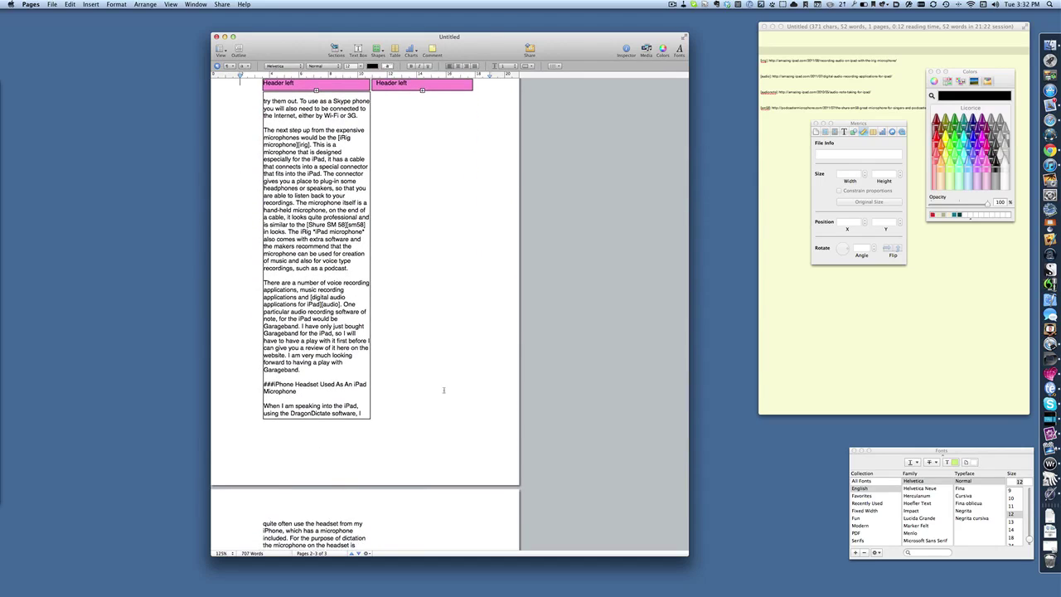
scroll(444, 389, up, 20)
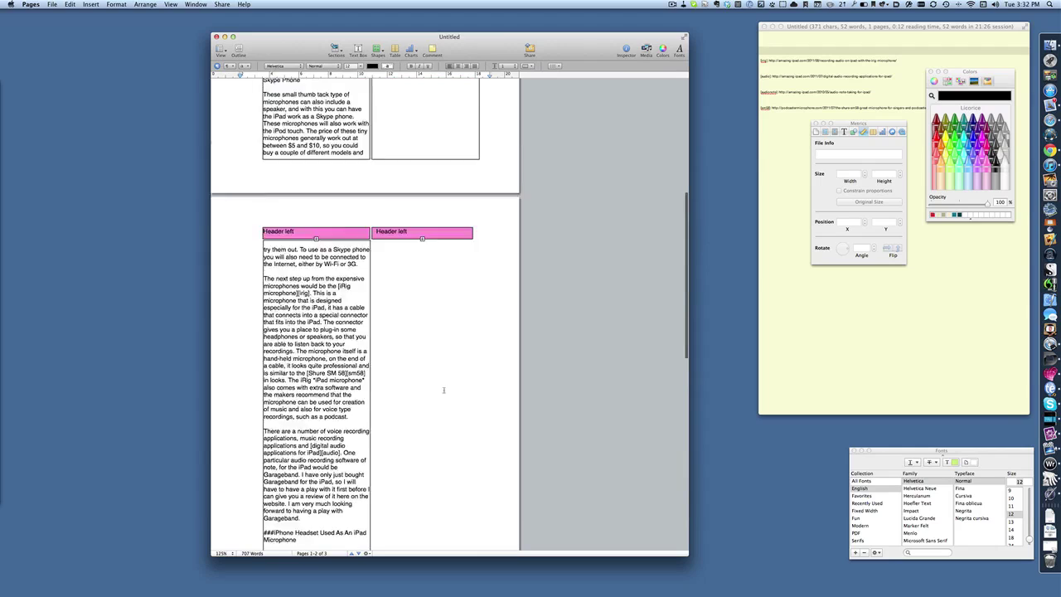